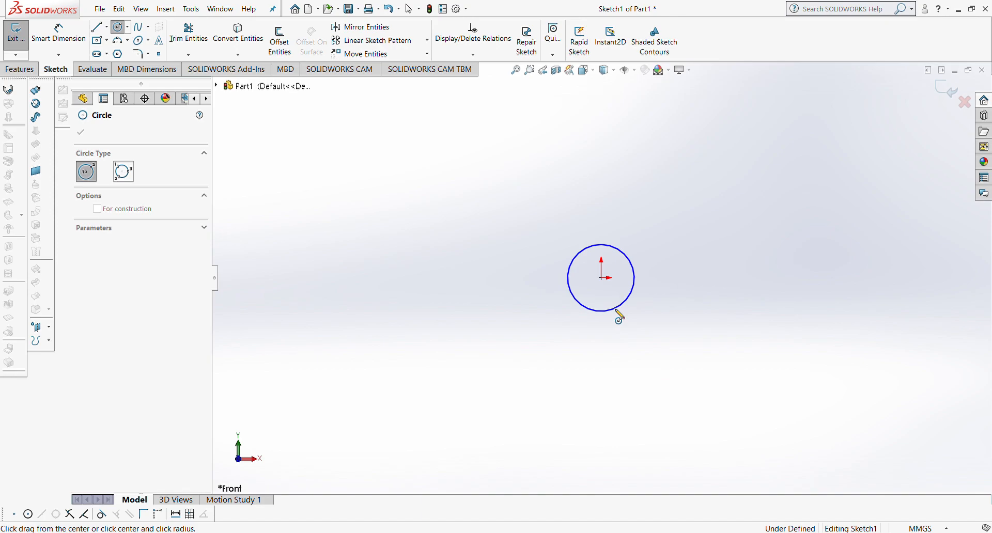
Dimension the diameter of the circle centred on the origin at 40 mm
click(56, 35)
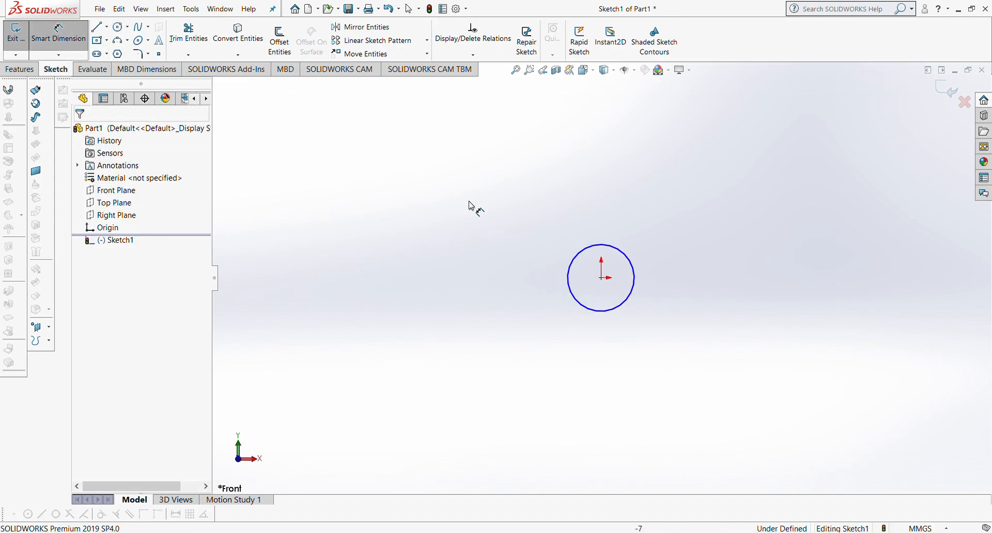
click(593, 244)
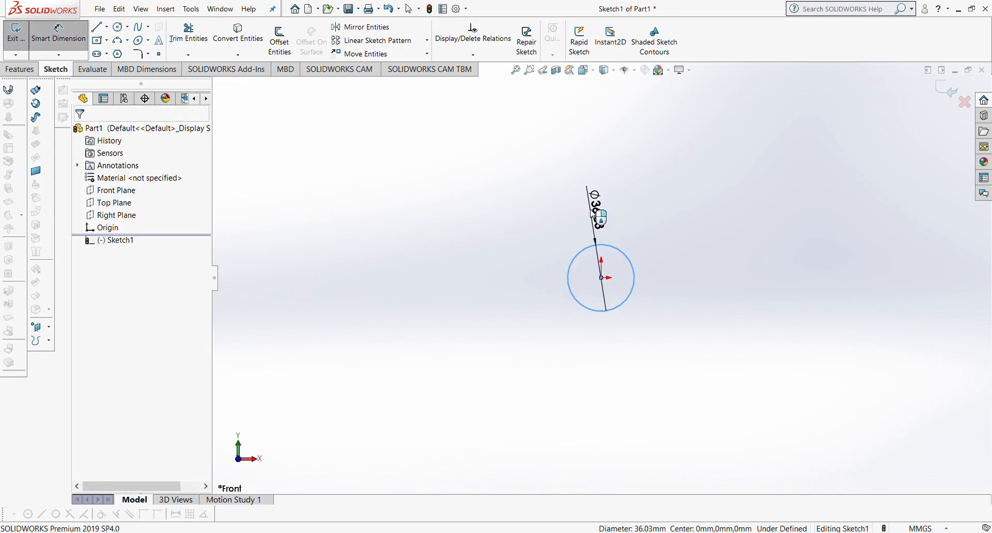
click(595, 212)
text(40)
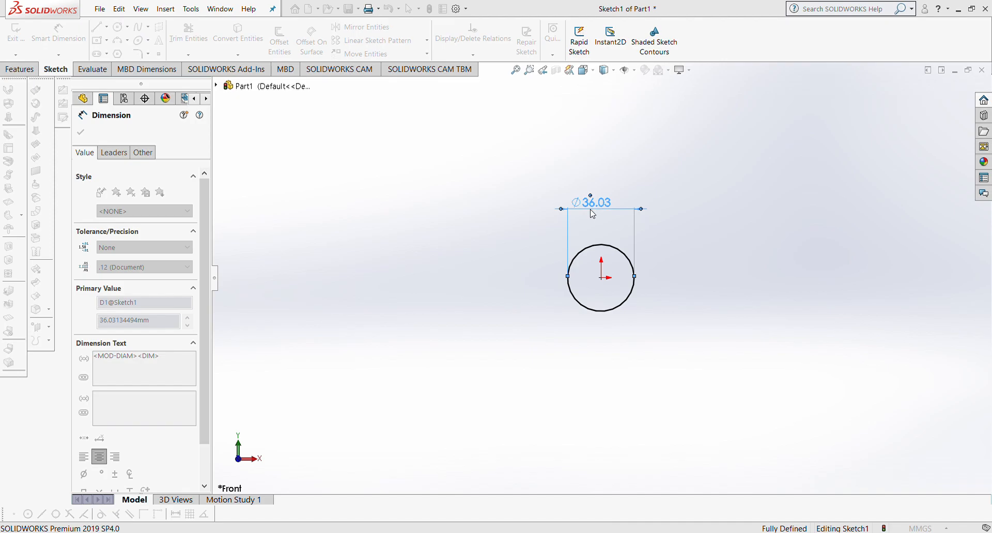
key(Return)
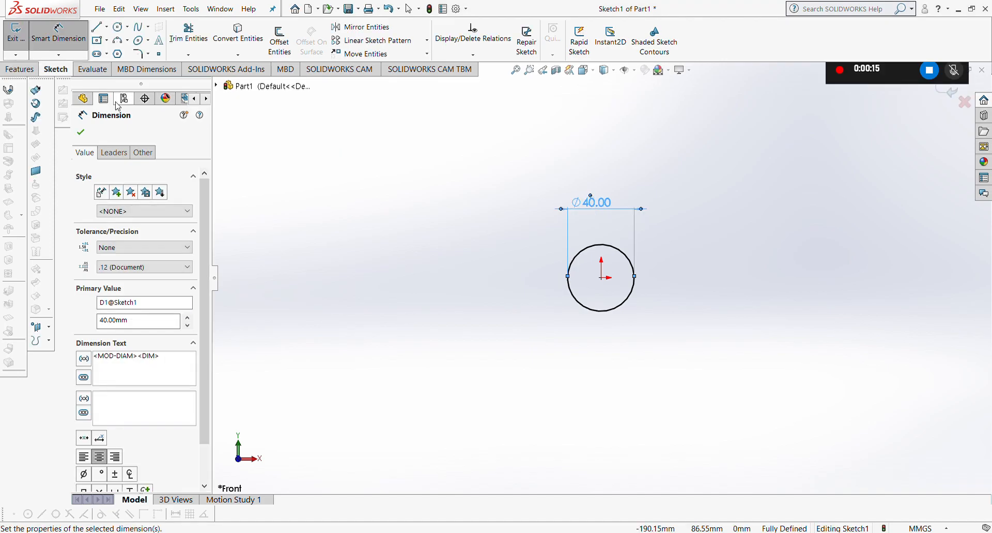
click(80, 133)
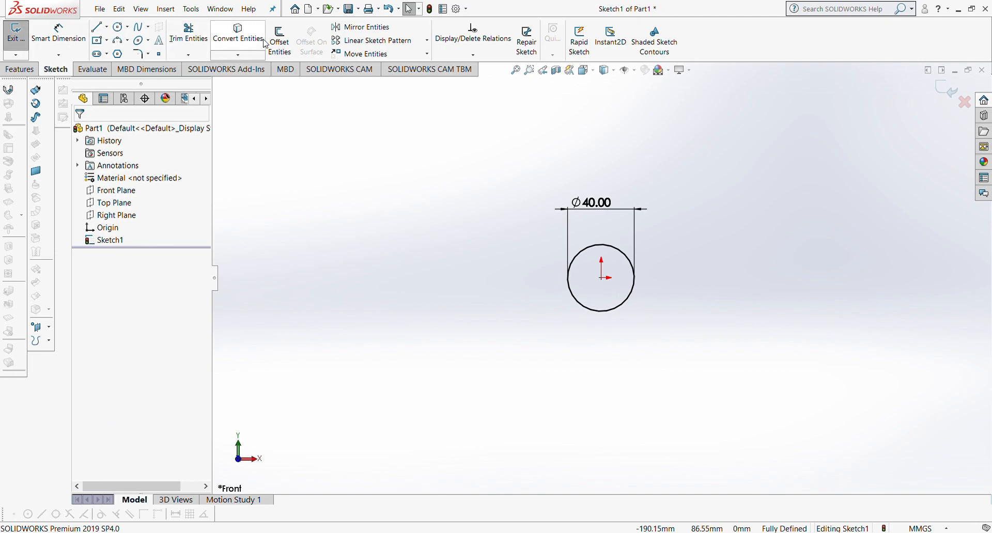
Create a constant-pitch clockwise helix from the 40 mm circle with a 6 mm pitch and 30 revolutions
click(33, 74)
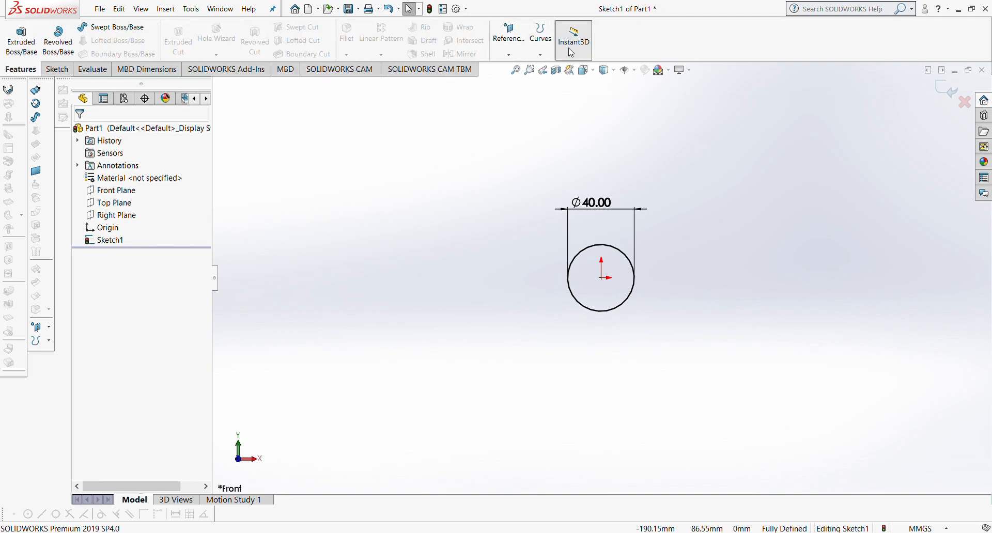
click(540, 36)
click(540, 77)
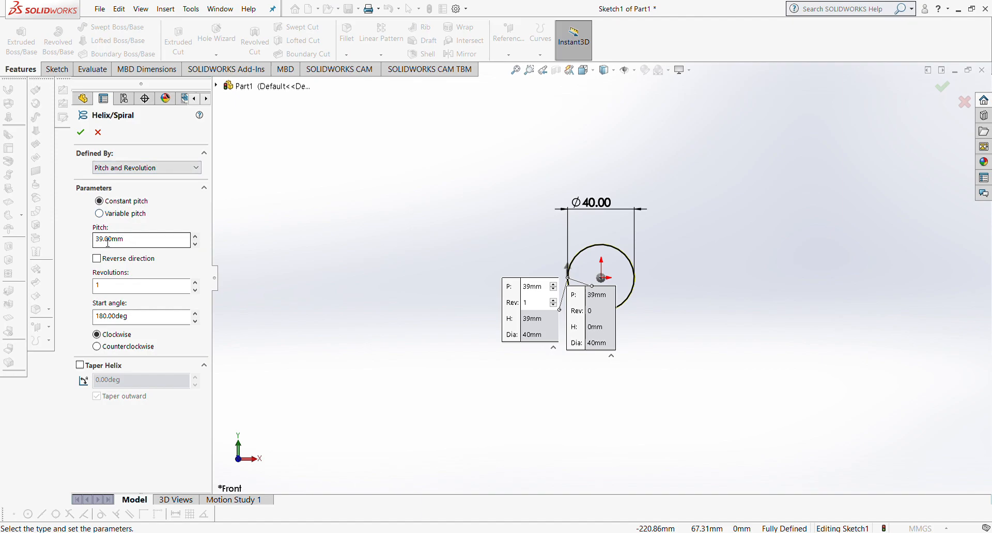
drag(108, 241, 99, 242)
text(6)
click(98, 286)
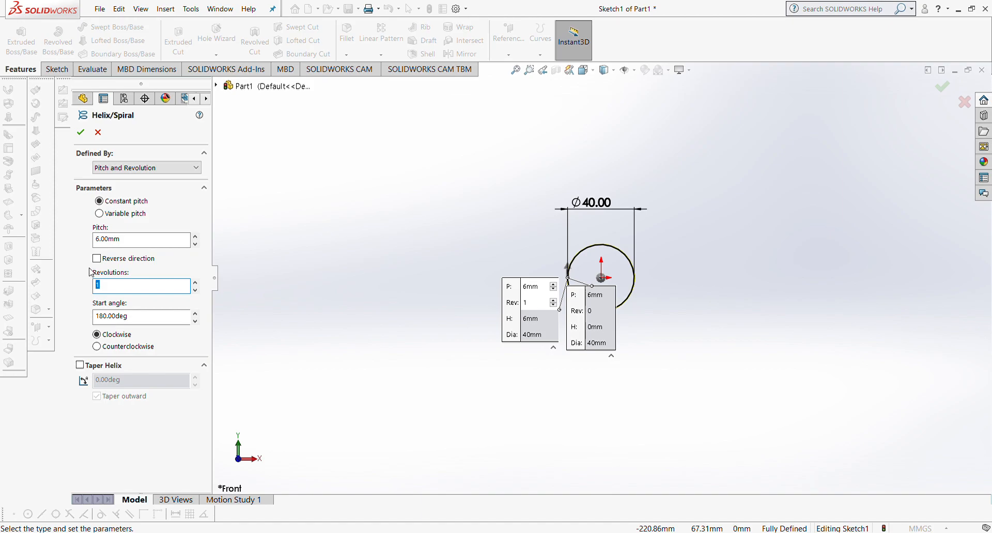
text(30)
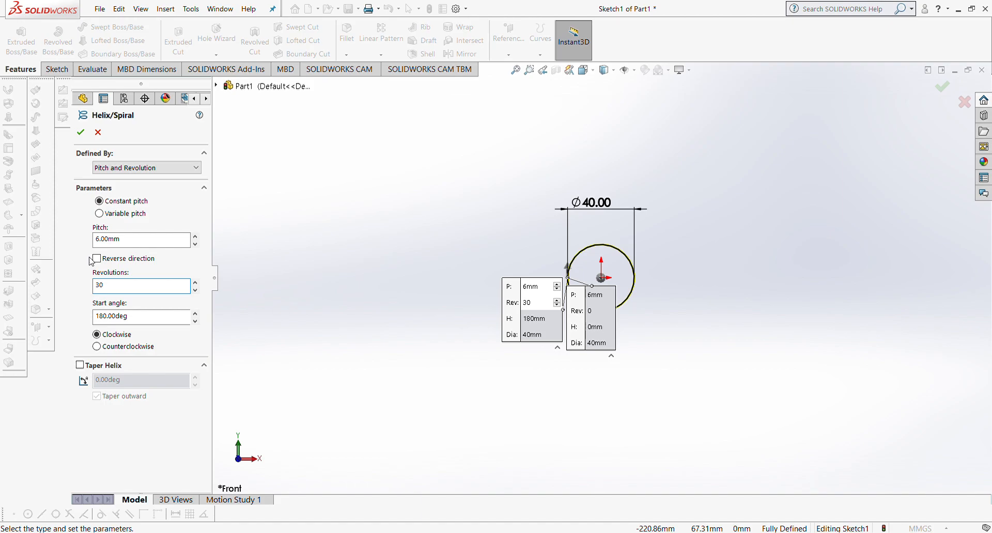
click(80, 133)
middle_drag(542, 287, 536, 463)
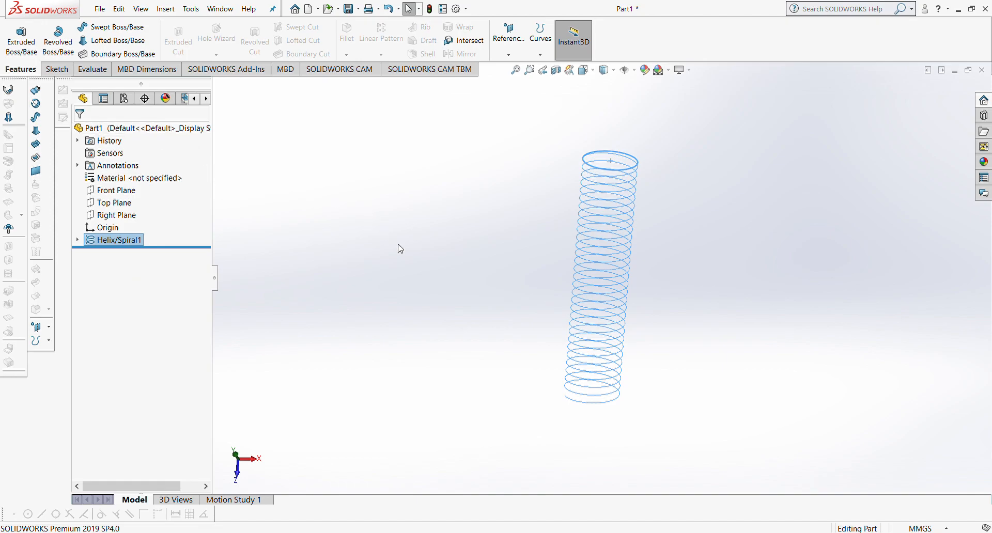
Open a new sketch on the Top Plane in the Top view orientation, ready for drawing a circle
click(121, 205)
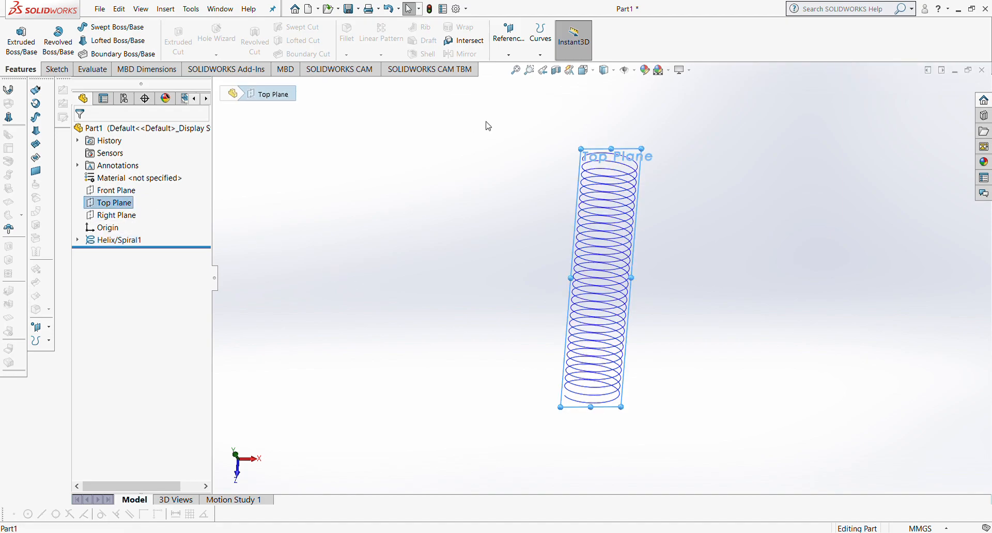
click(598, 74)
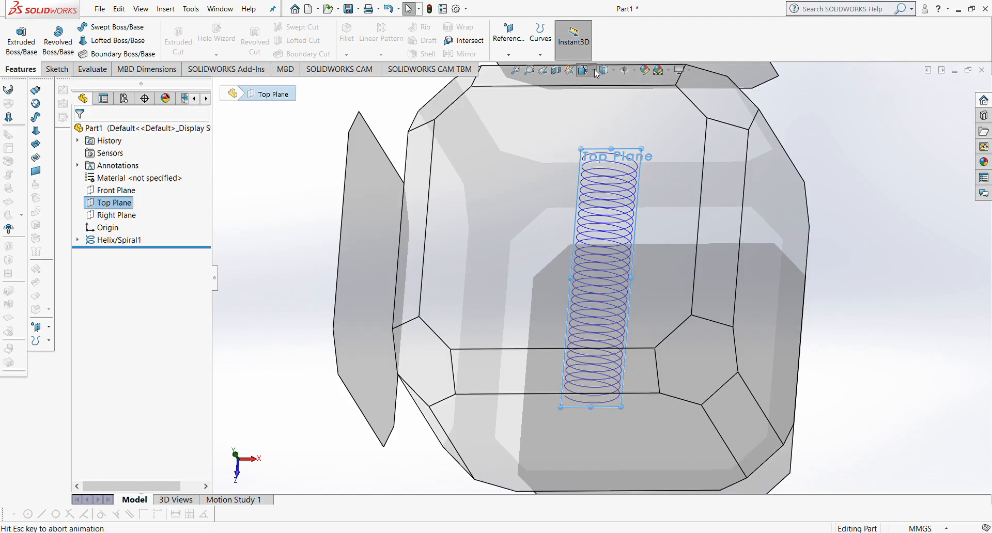
click(598, 114)
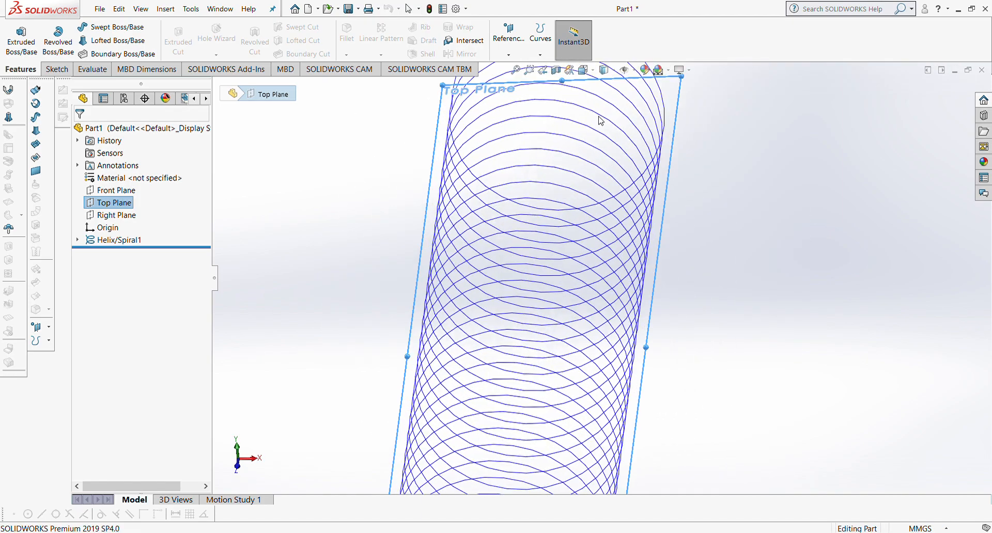
click(591, 73)
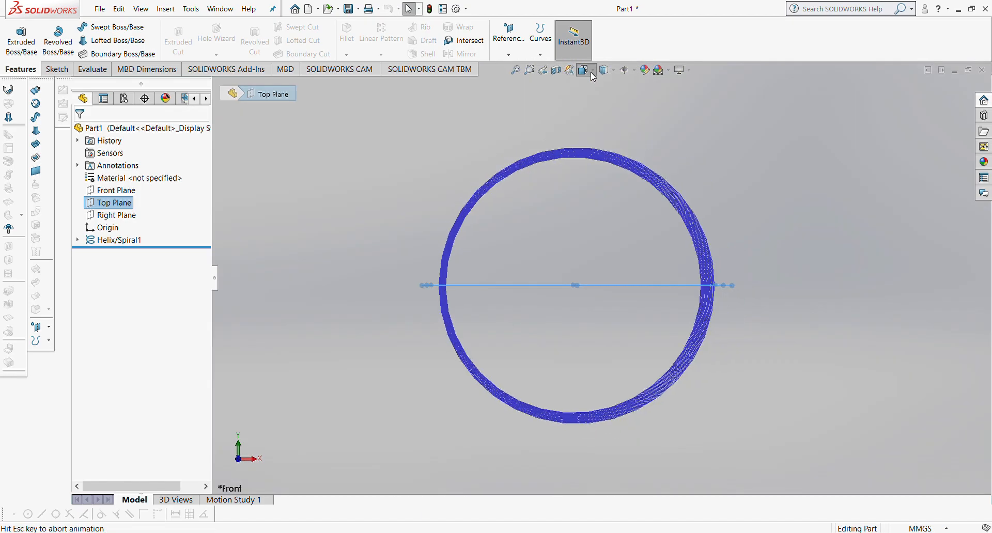
click(609, 120)
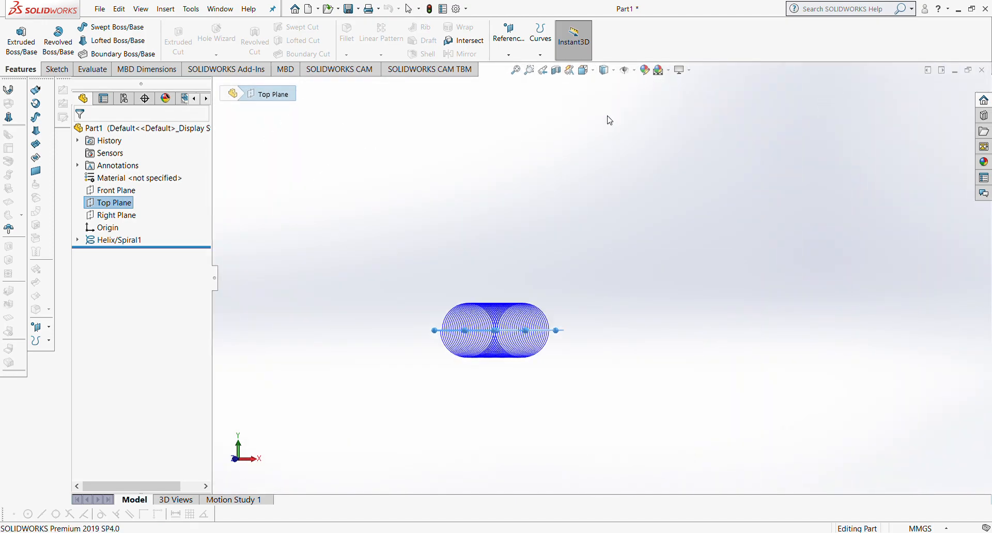
click(591, 71)
click(530, 191)
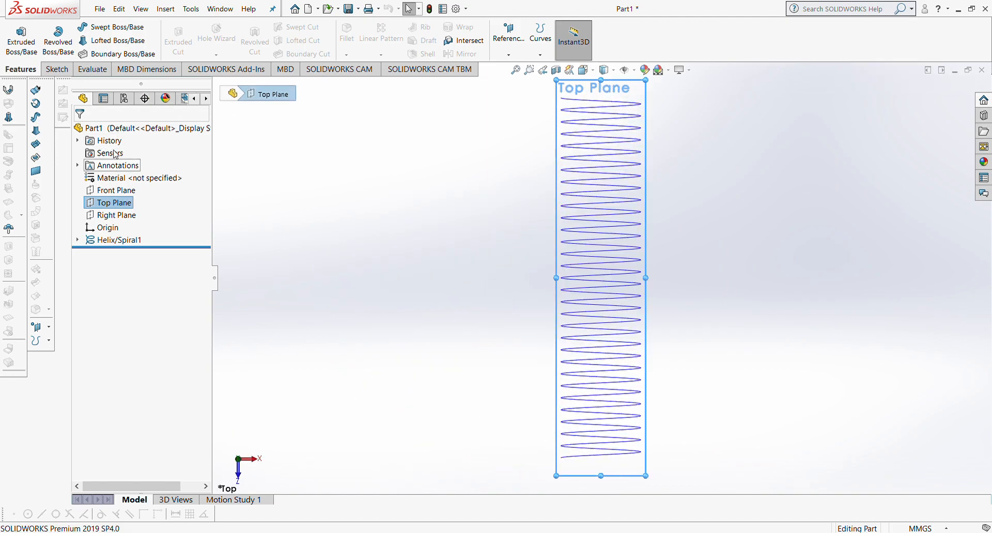
click(57, 70)
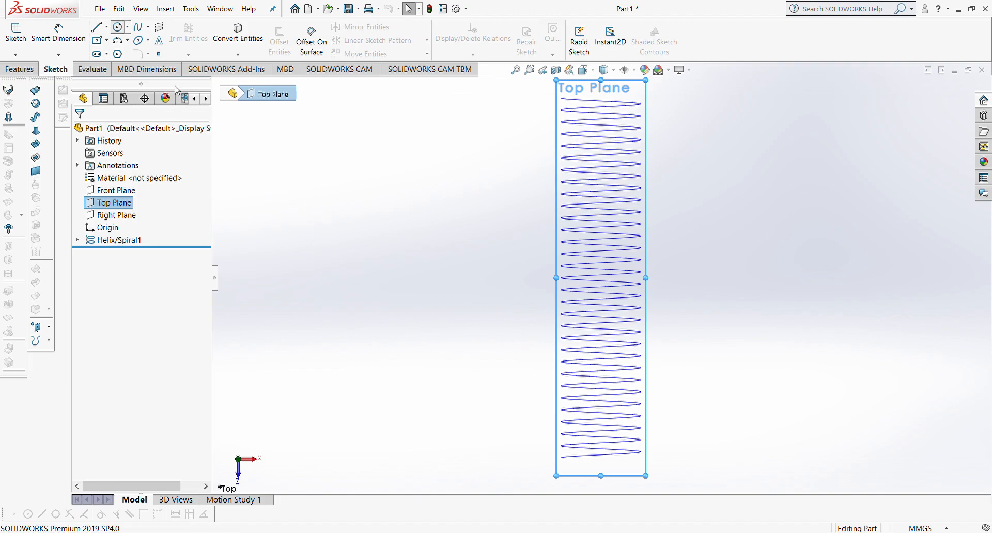
click(119, 28)
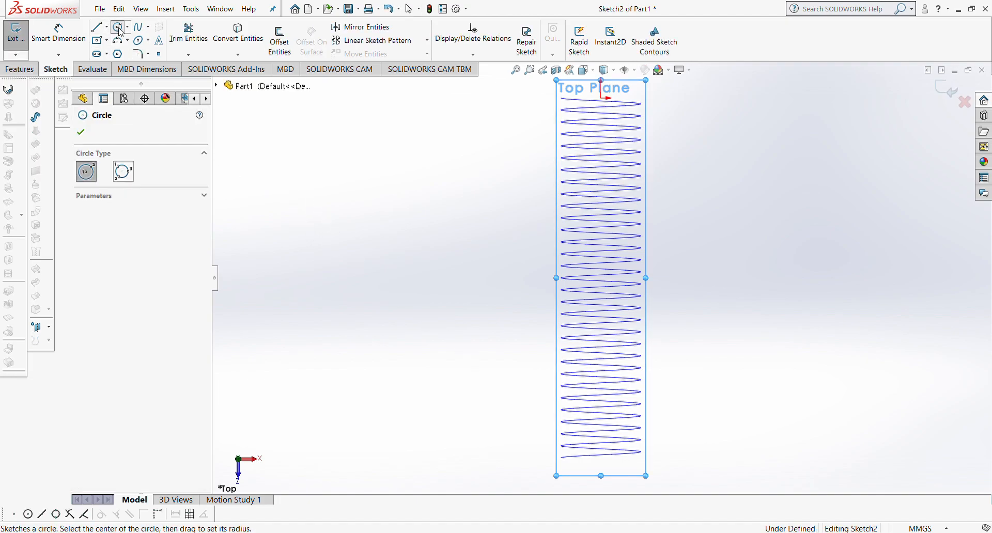
Sketch a circle about 7.75 mm in diameter centred on the helix endpoint farthest from the origin
scroll(476, 475, down, 3)
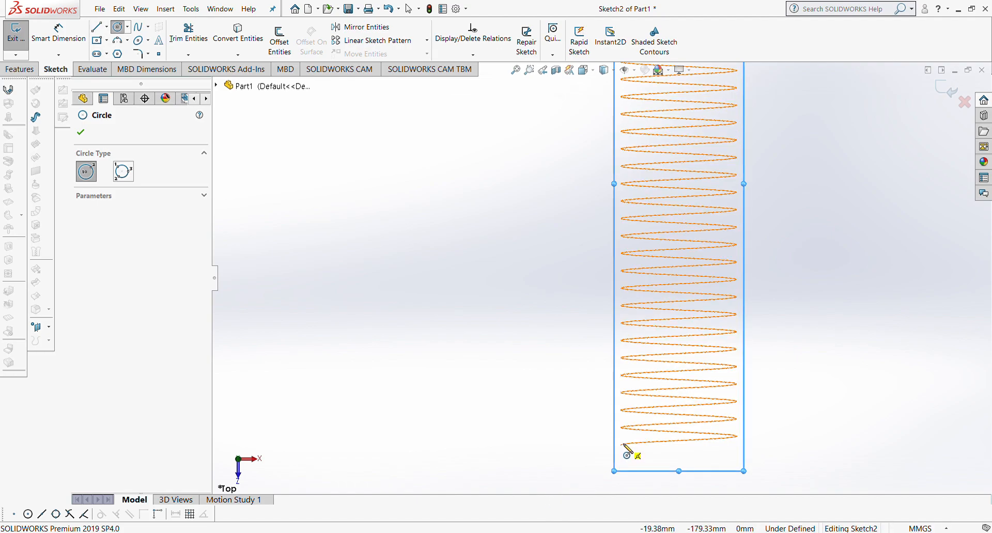
scroll(622, 444, down, 2)
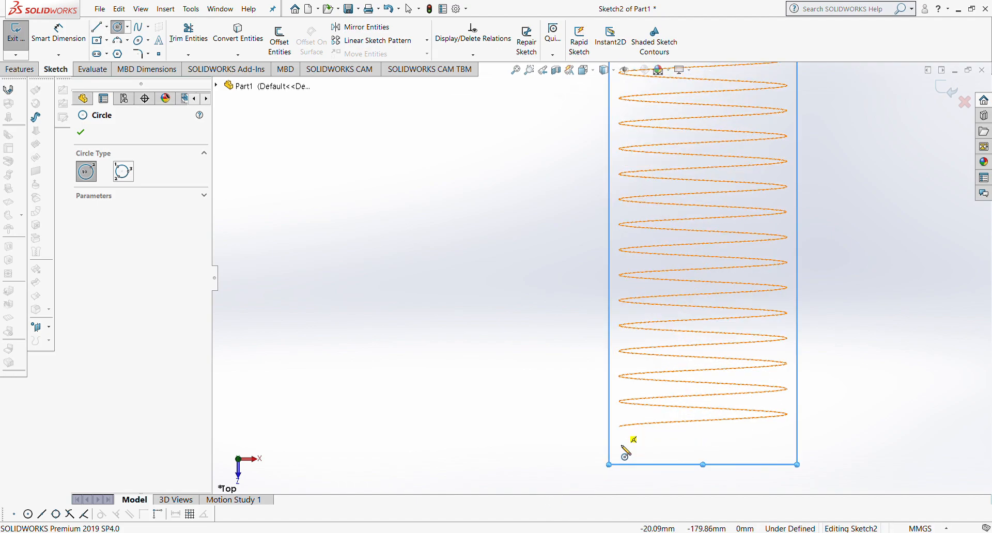
scroll(625, 453, down, 1)
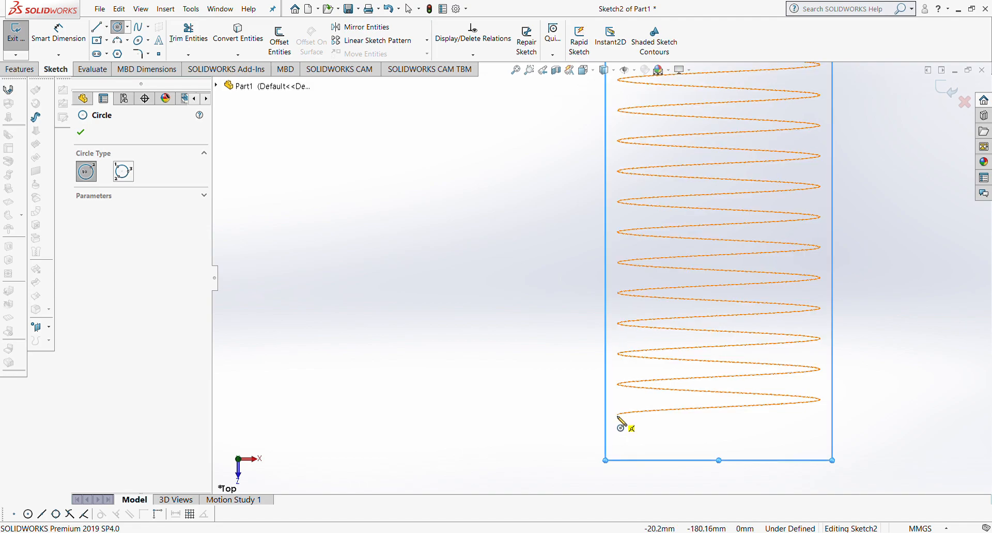
click(618, 414)
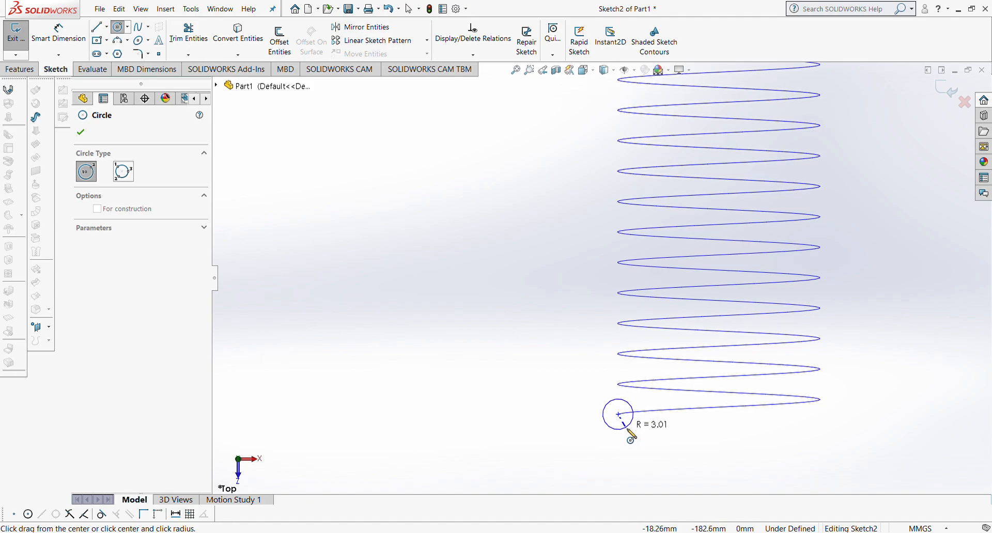
click(630, 434)
click(627, 432)
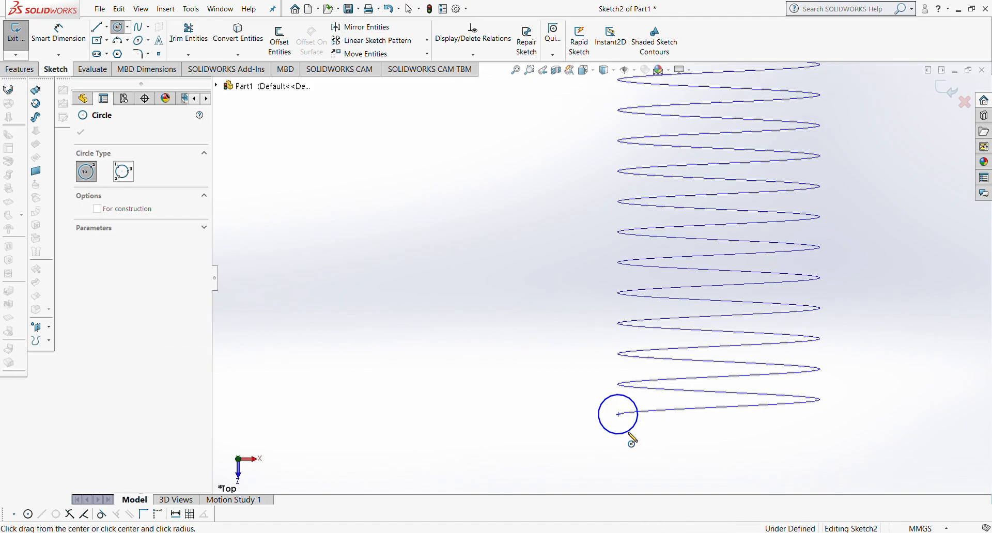
click(514, 327)
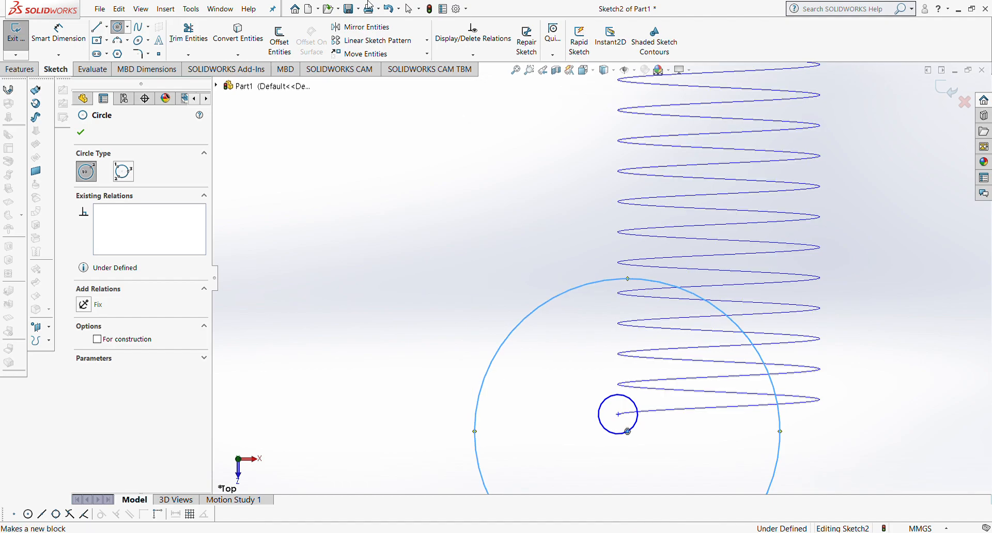
click(388, 9)
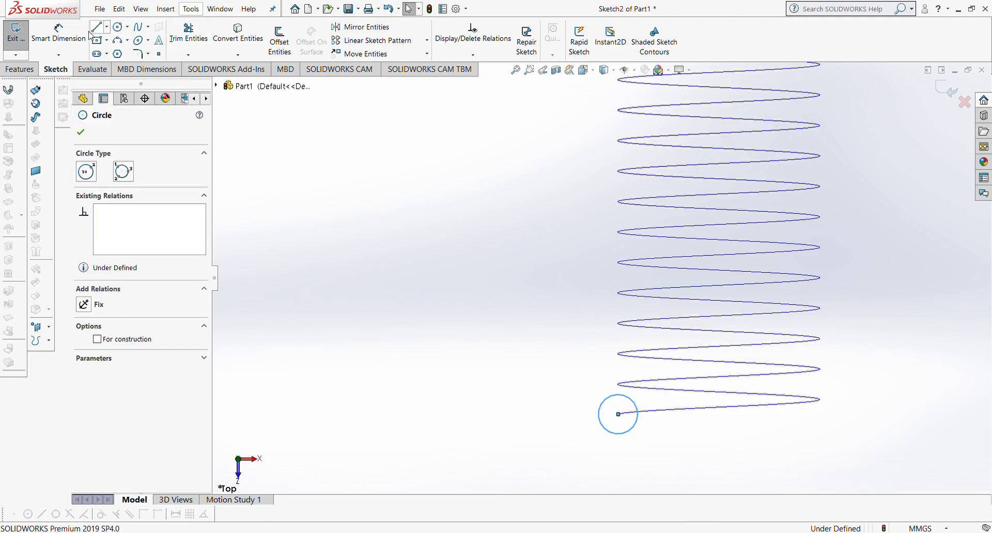
Dimension the diameter of the small circle at the helix's end at 2 mm
click(59, 34)
click(604, 405)
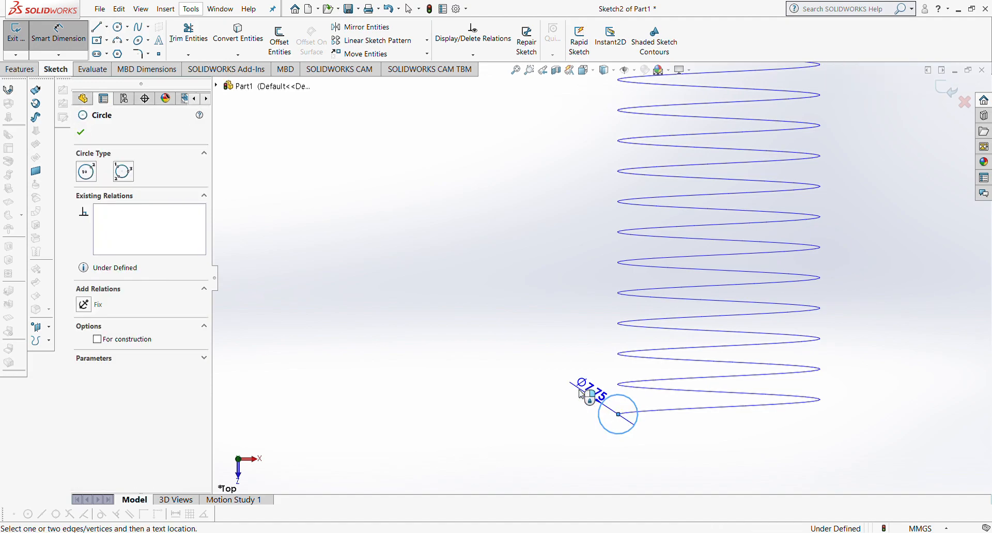
click(504, 350)
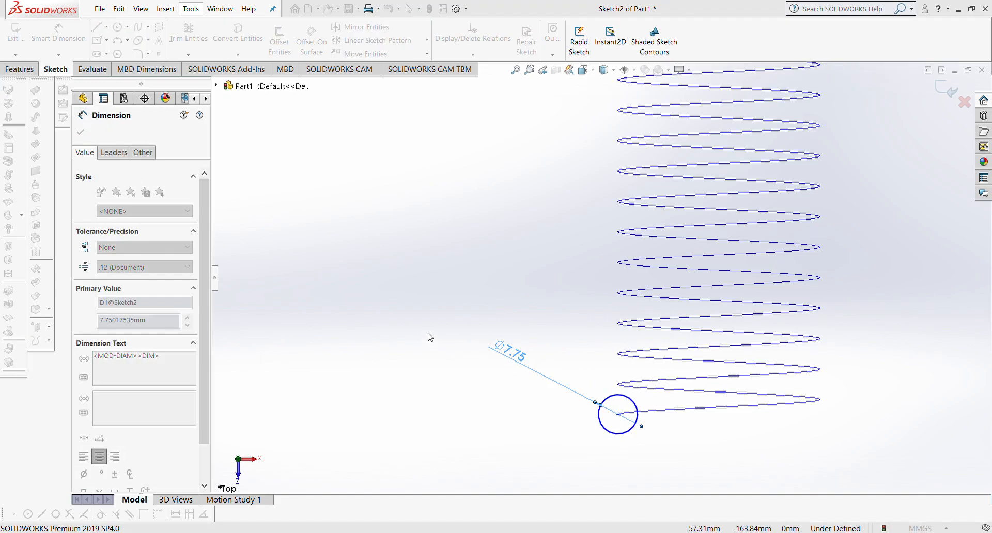
text(2)
key(Return)
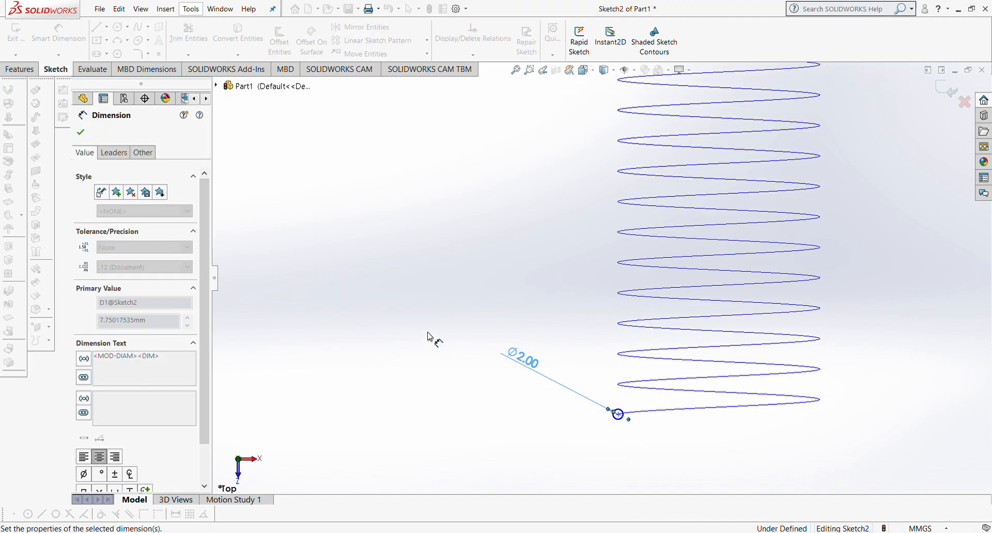
scroll(635, 409, up, 2)
scroll(635, 408, up, 2)
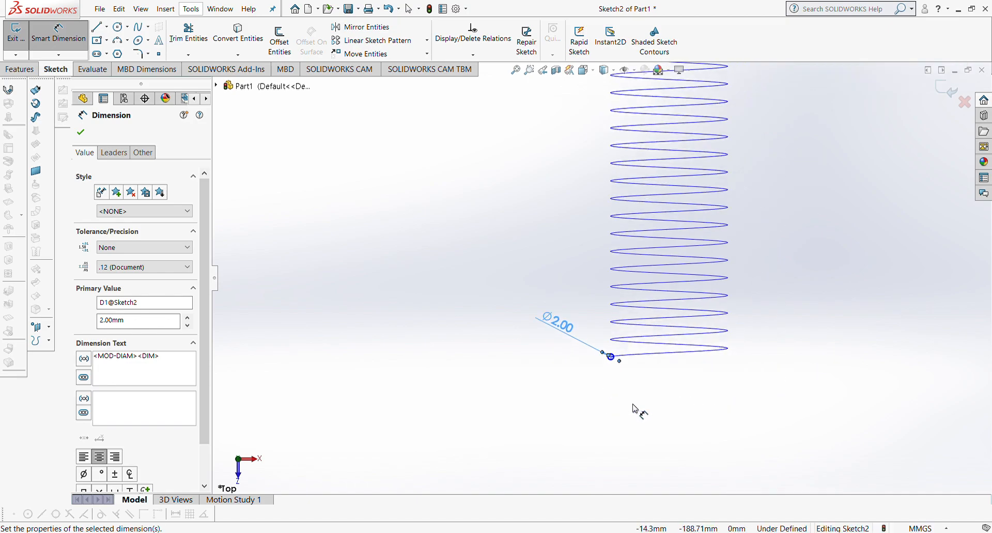
scroll(604, 136, up, 2)
scroll(626, 102, up, 2)
scroll(625, 102, down, 2)
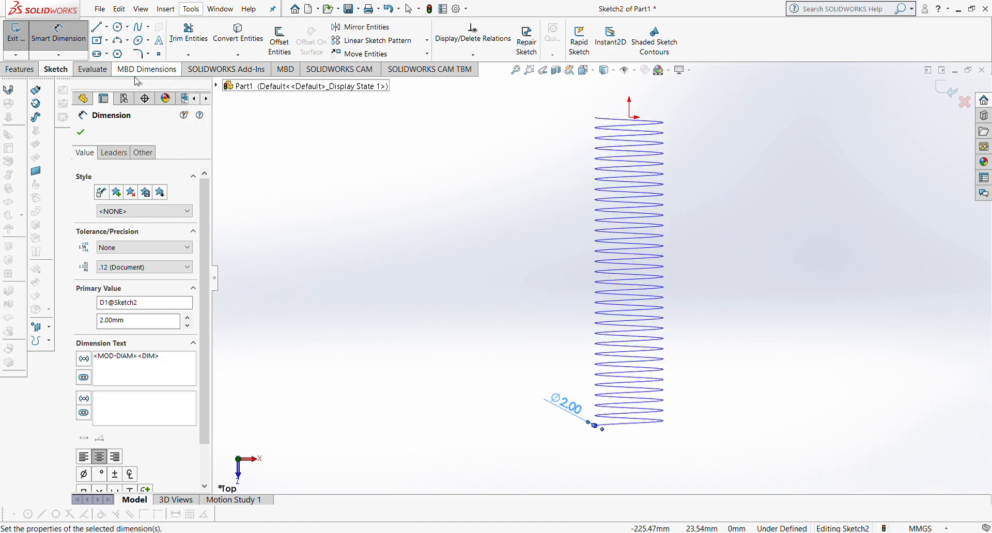
click(81, 133)
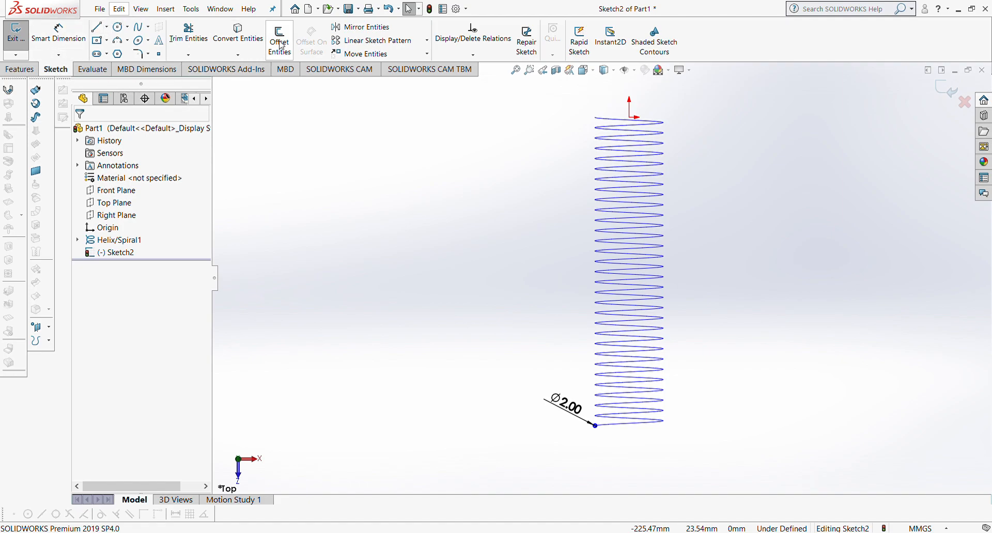
Create a swept boss using the 2 mm circle sketch as profile and the helix as path
click(21, 69)
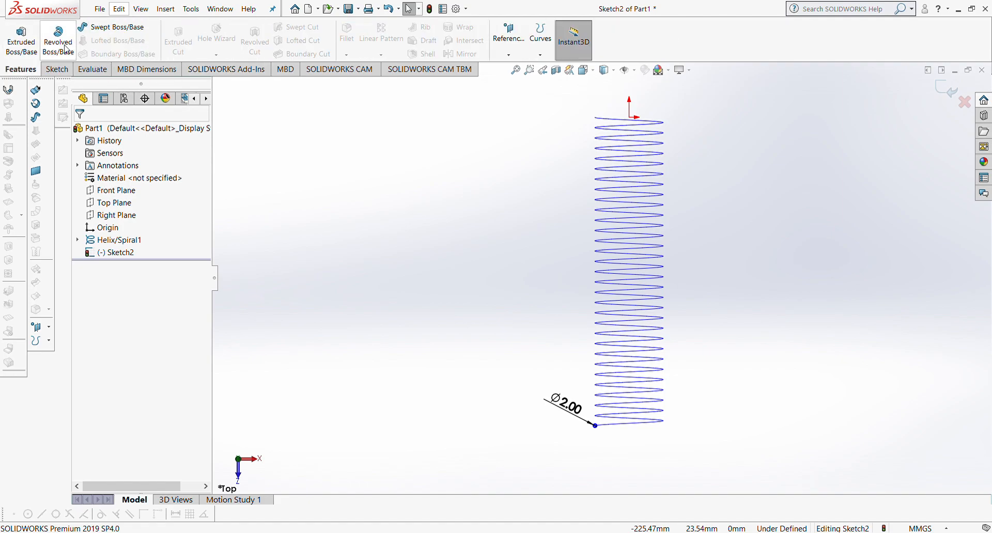
click(111, 26)
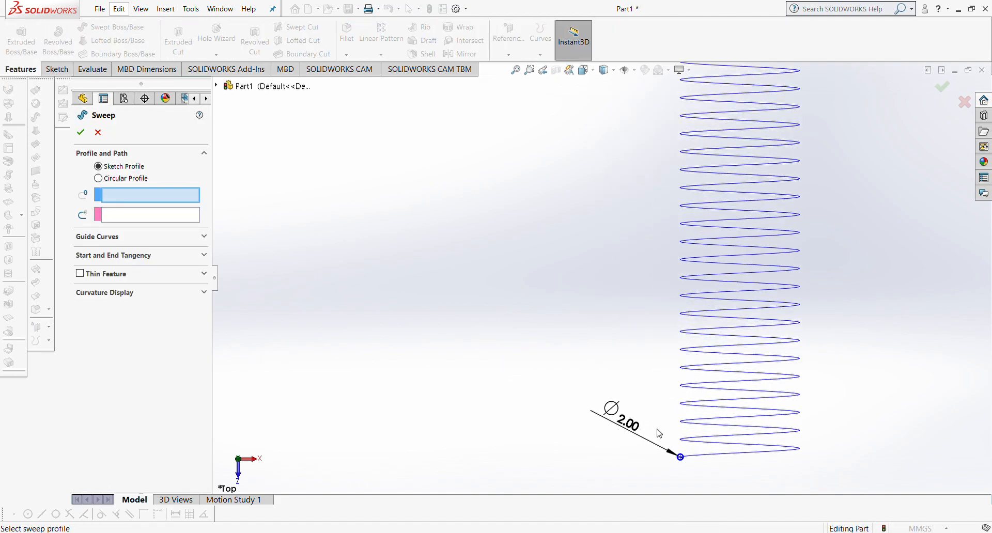
click(681, 457)
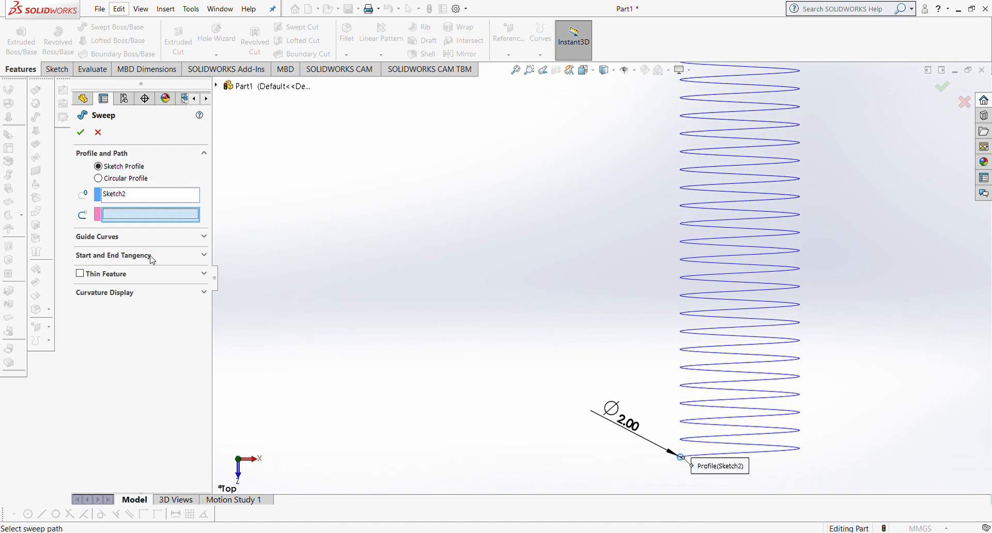
click(747, 445)
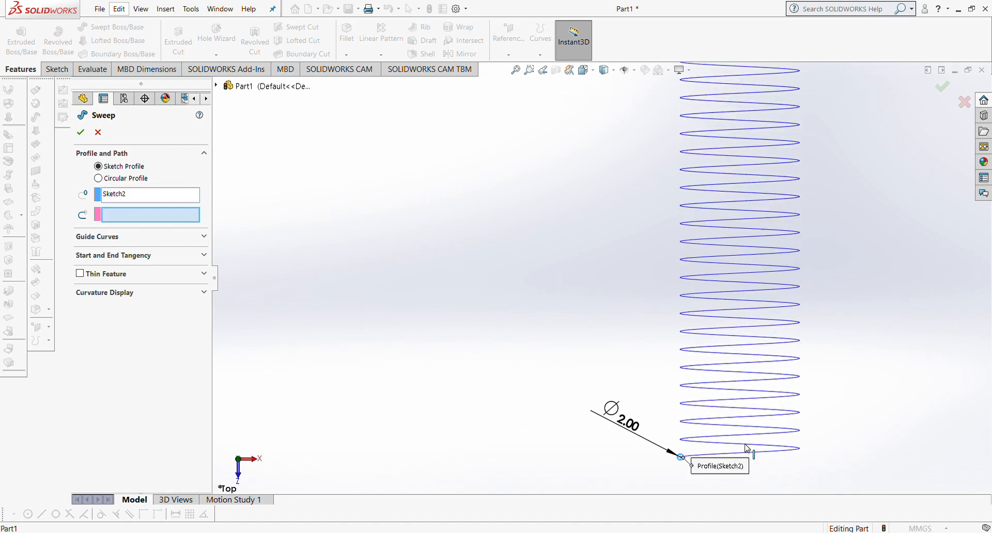
scroll(745, 444, up, 4)
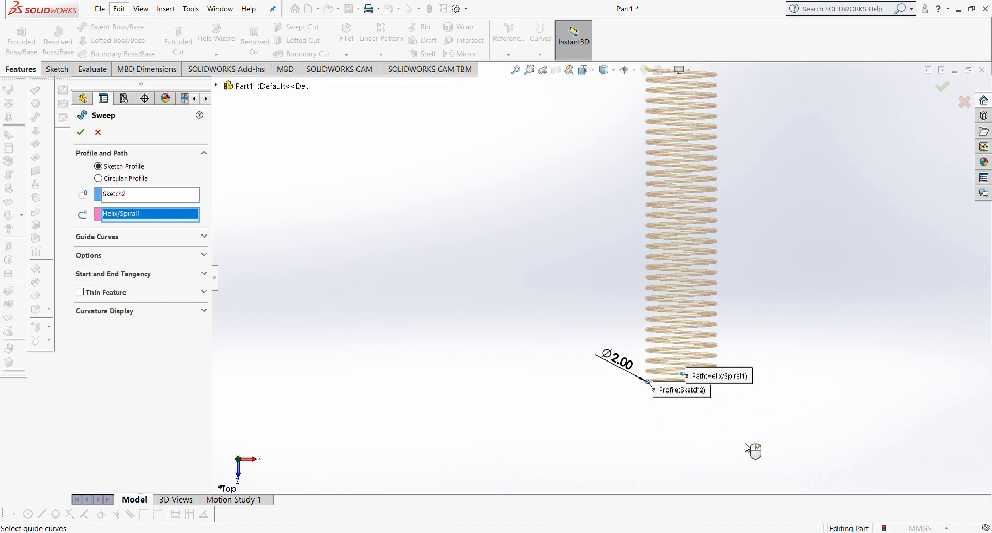
scroll(654, 241, down, 1)
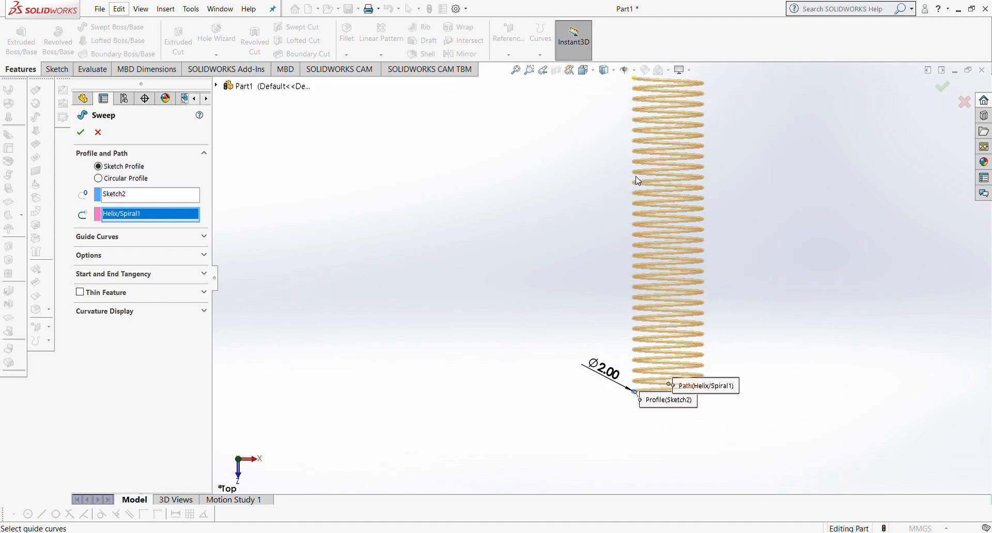
scroll(639, 193, up, 2)
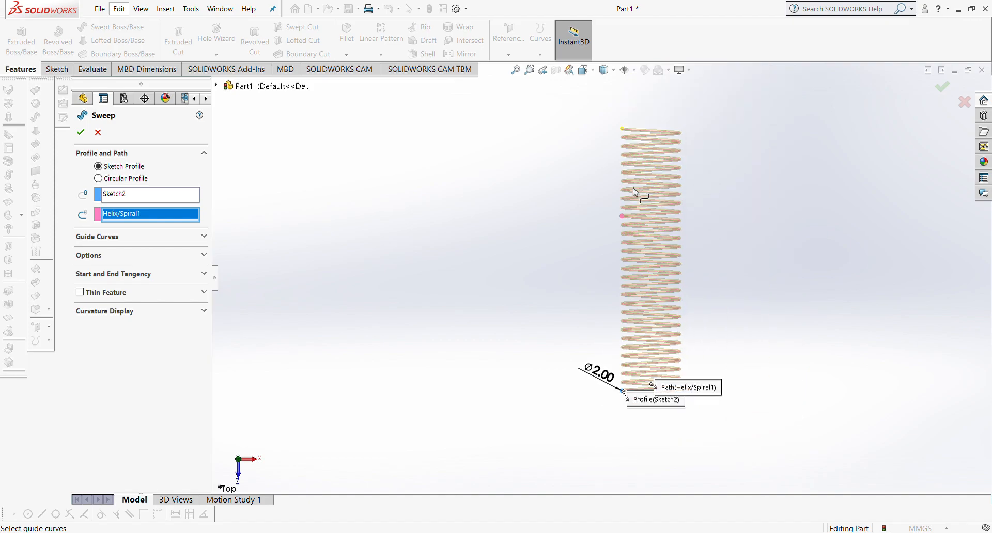
click(81, 132)
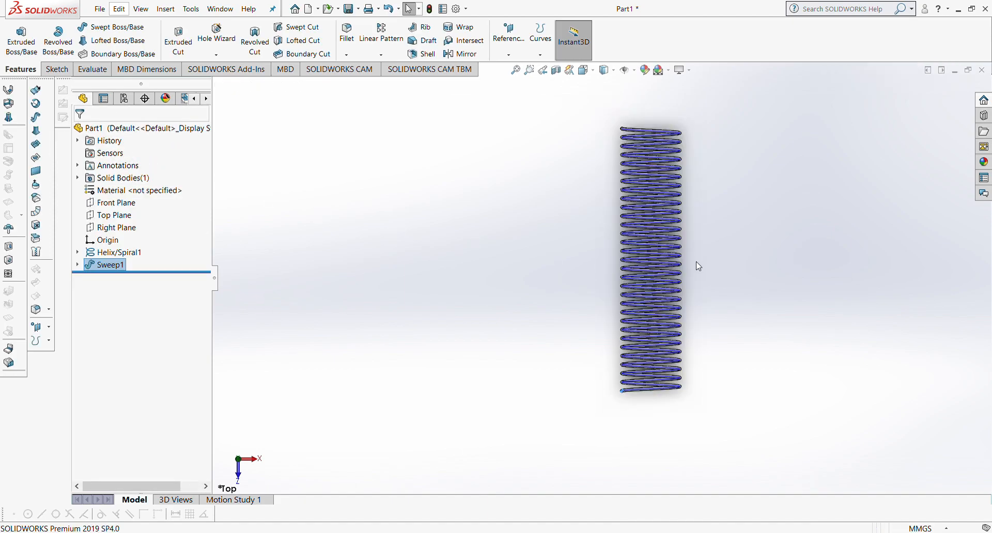
Edit the helix to use variable pitch, with a 4 mm pitch in the first and second regions
click(108, 257)
click(122, 229)
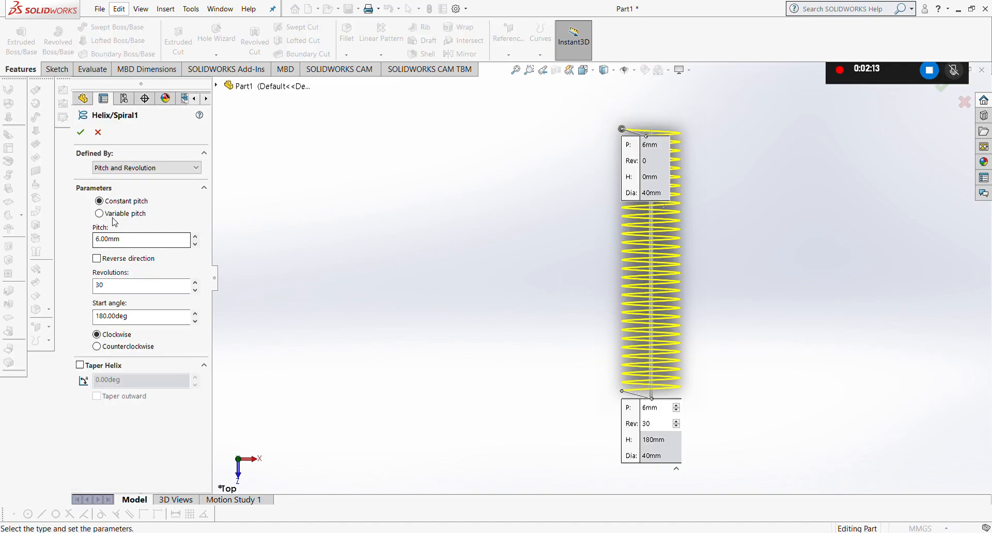
click(100, 214)
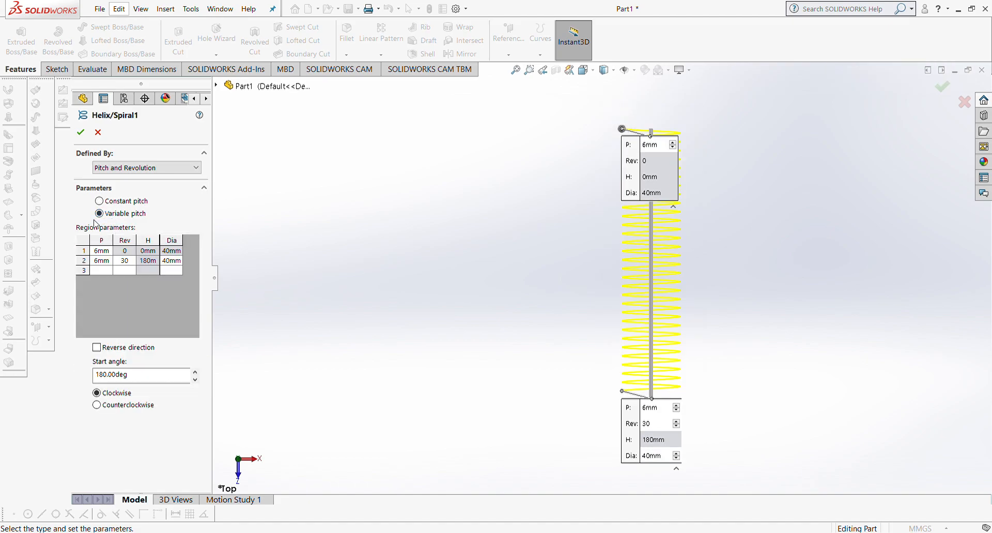
click(102, 251)
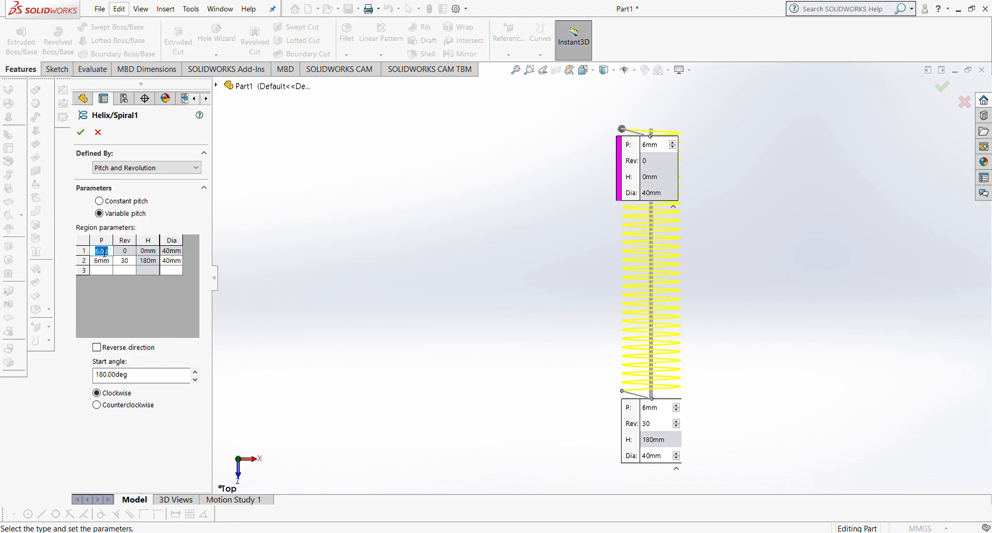
text(4)
click(103, 261)
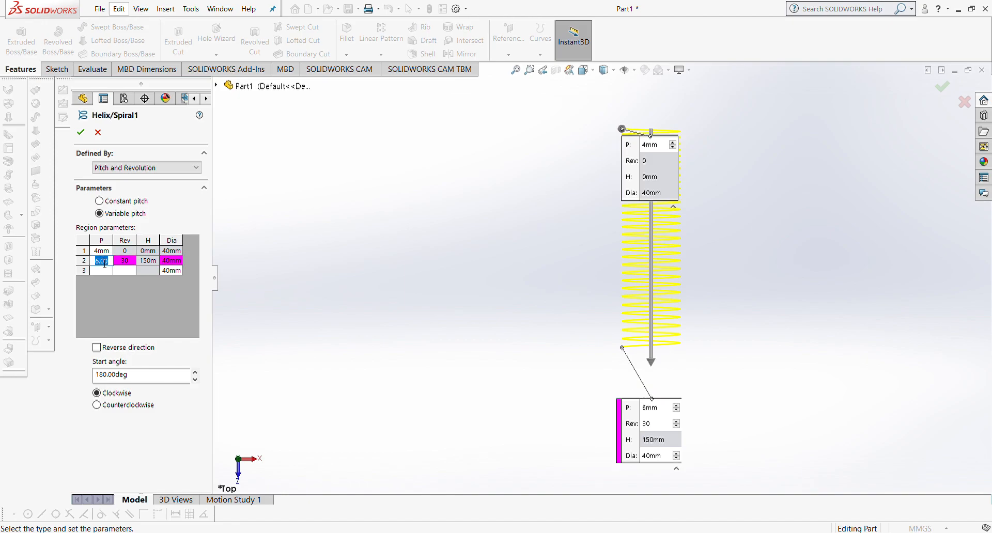
text(4)
key(Tab)
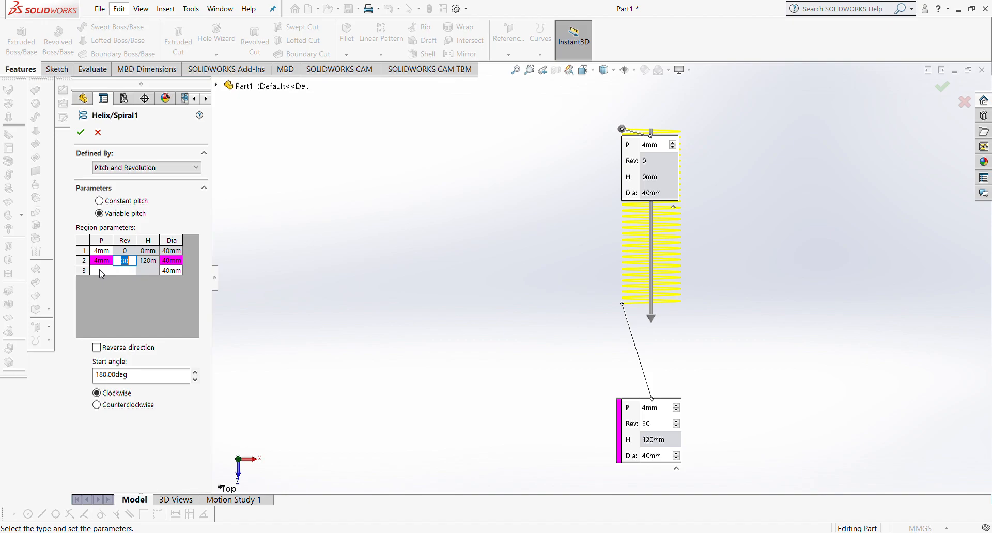
Try to add a third helix region with a 6 mm pitch, apply the edit and inspect the rebuilt spring
click(103, 271)
text(6)
key(Tab)
click(110, 272)
key(Return)
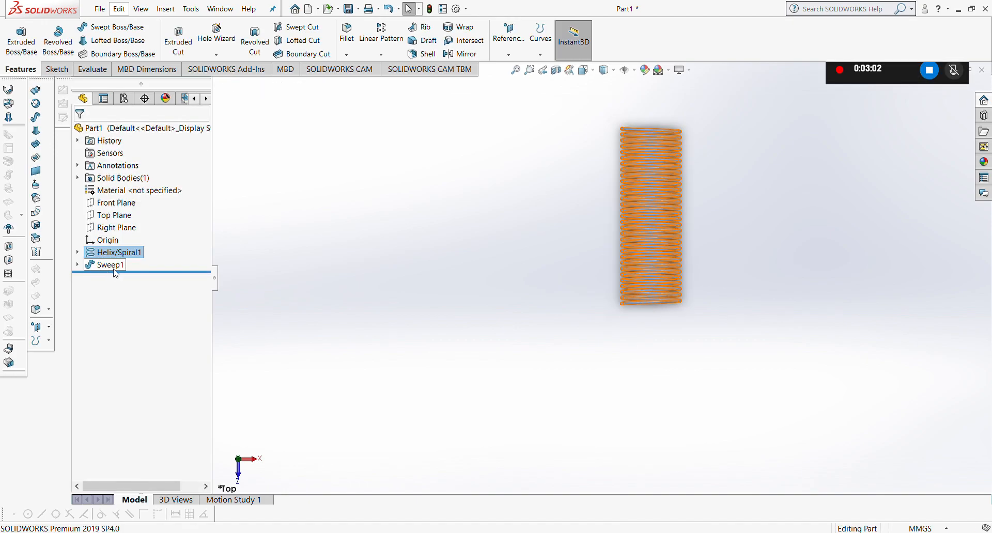
scroll(620, 236, down, 2)
scroll(685, 199, up, 3)
scroll(671, 192, down, 3)
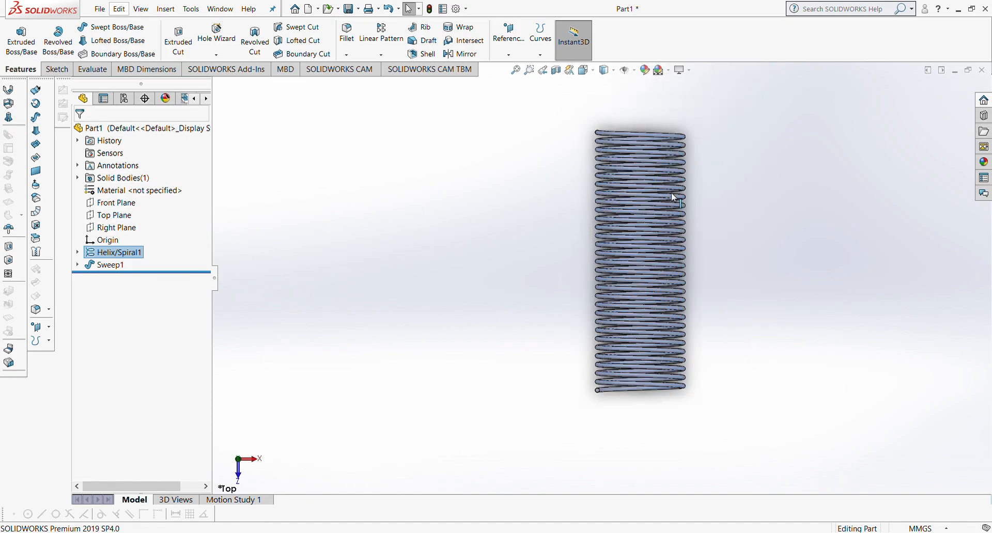
middle_drag(649, 194, 720, 188)
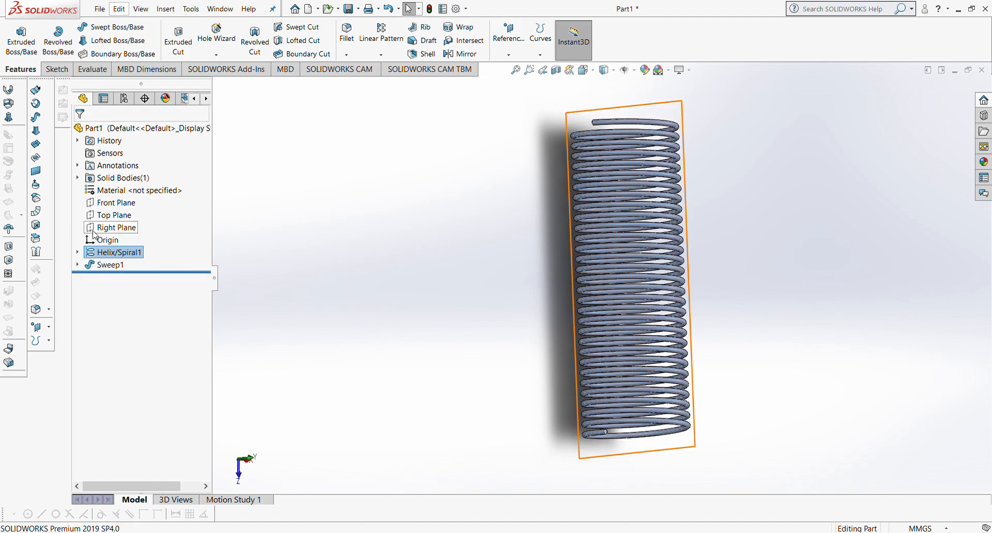
Reopen the helix for editing and set the pitch of both its start and end regions to 6 mm
click(112, 252)
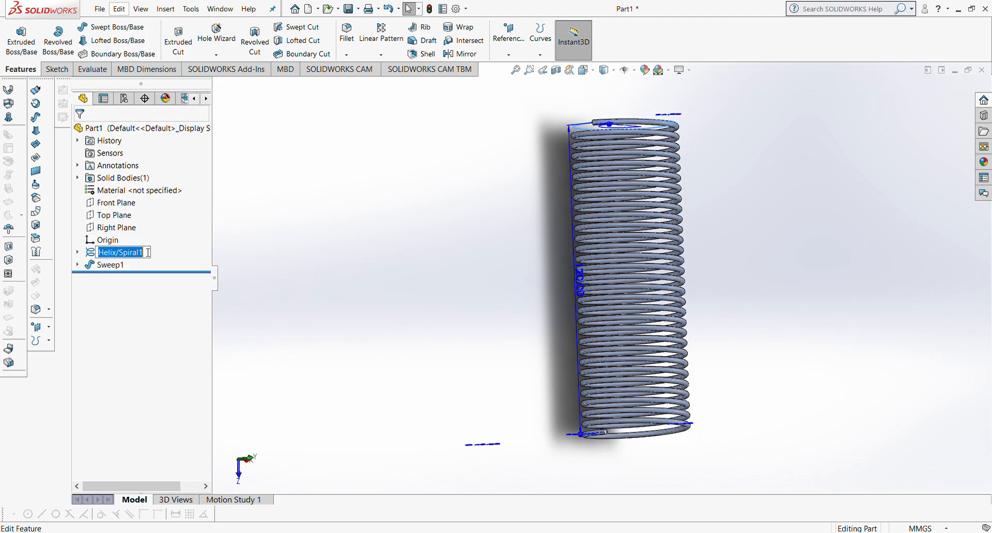
click(160, 237)
click(128, 248)
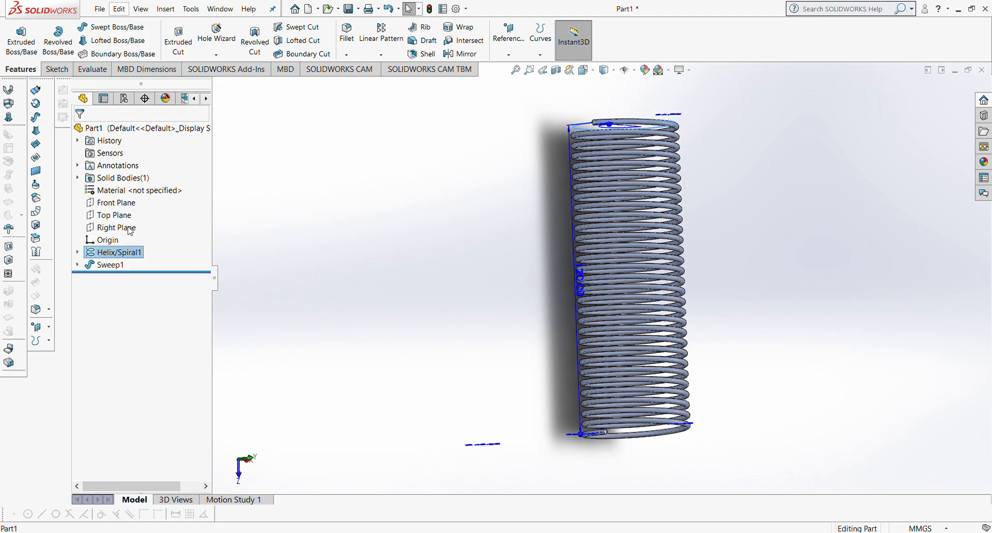
click(101, 231)
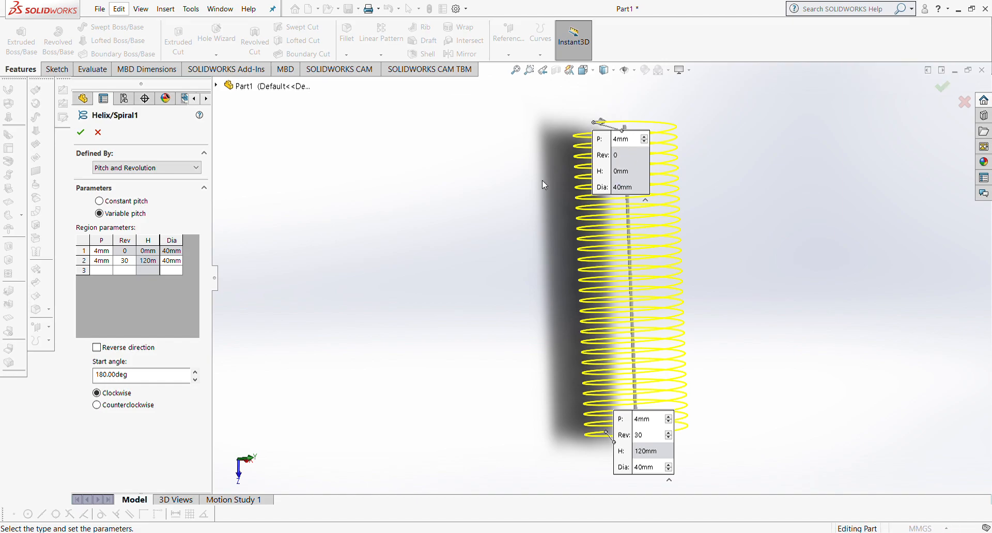
click(644, 141)
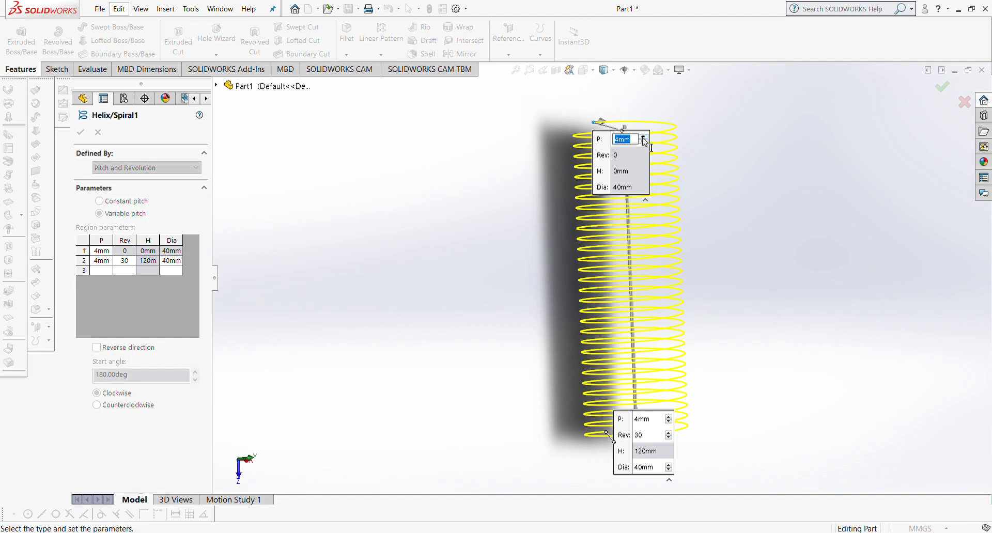
text(6)
key(Return)
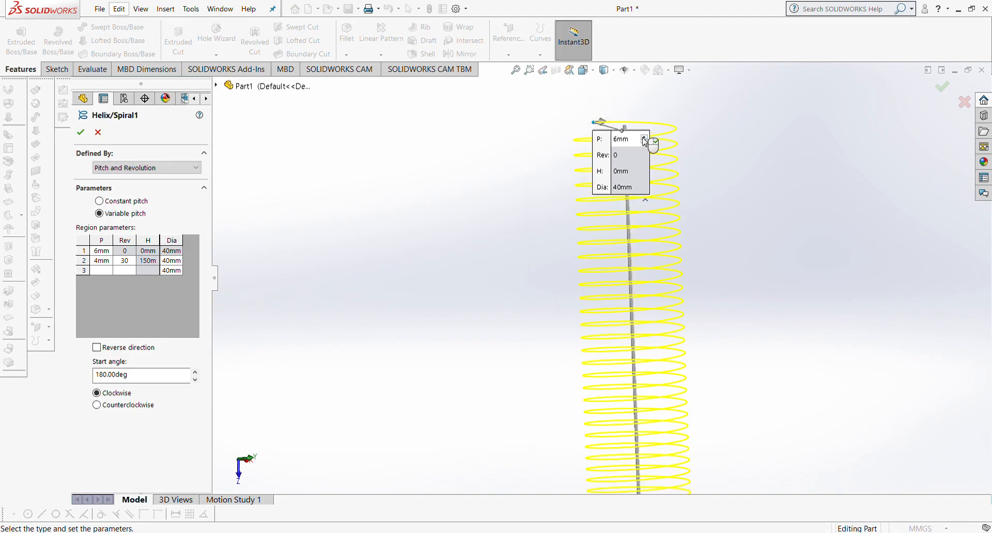
scroll(647, 213, down, 3)
scroll(645, 312, up, 6)
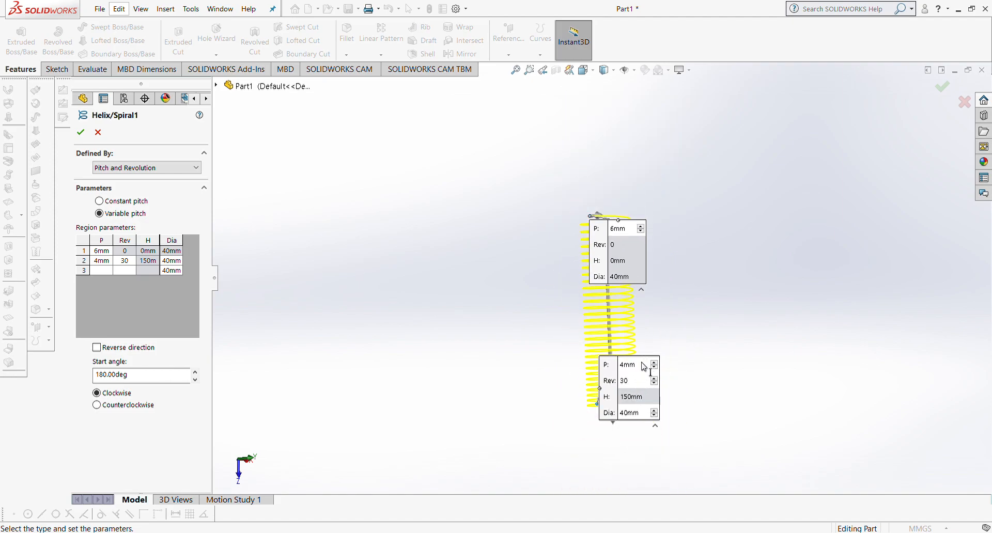
click(653, 363)
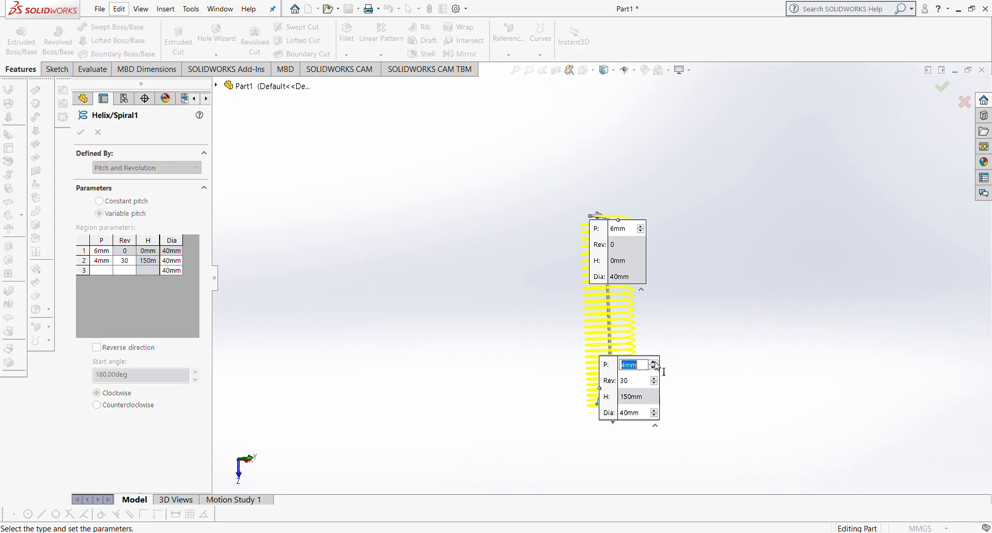
click(654, 368)
text(6)
key(Return)
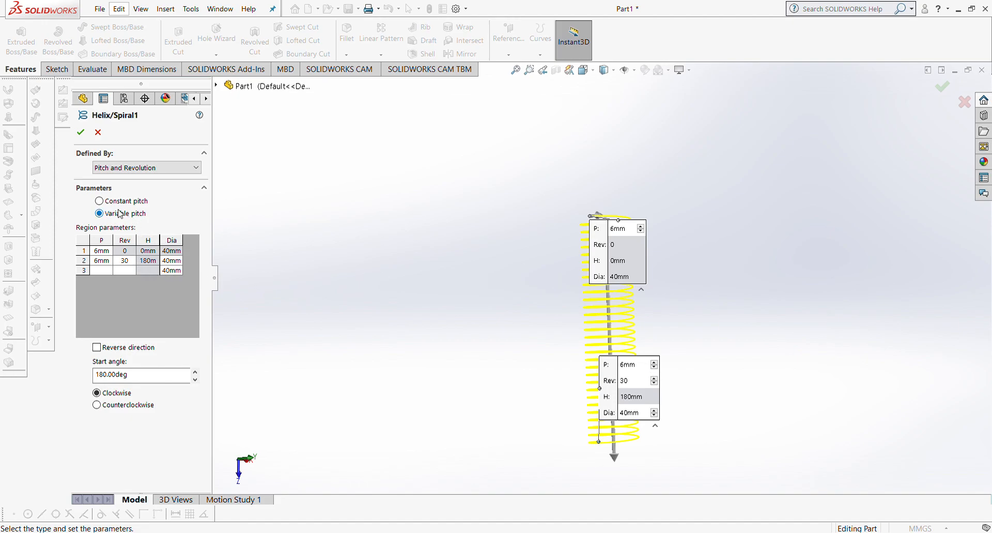
Define the helix by Height and Pitch and set the first region's pitch to 4 mm
click(200, 166)
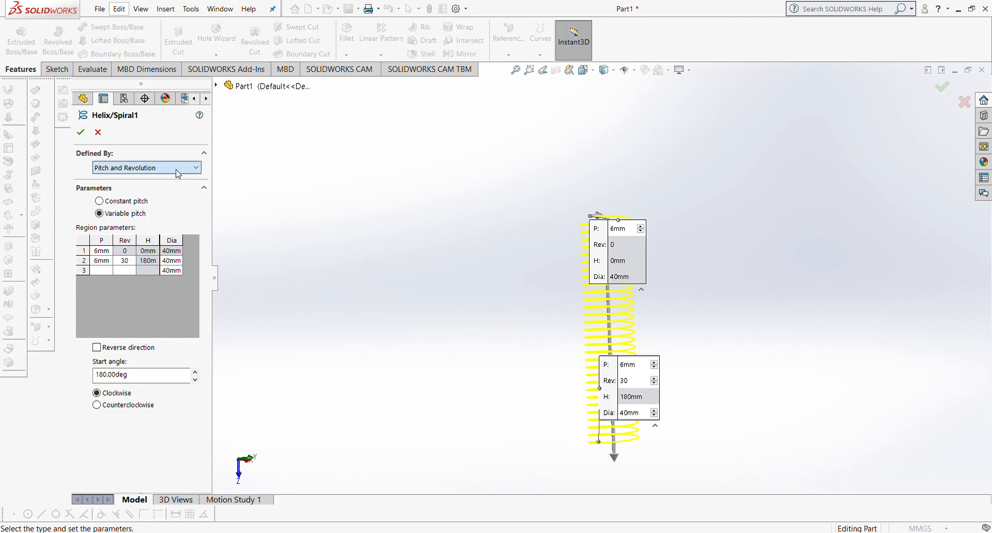
click(134, 196)
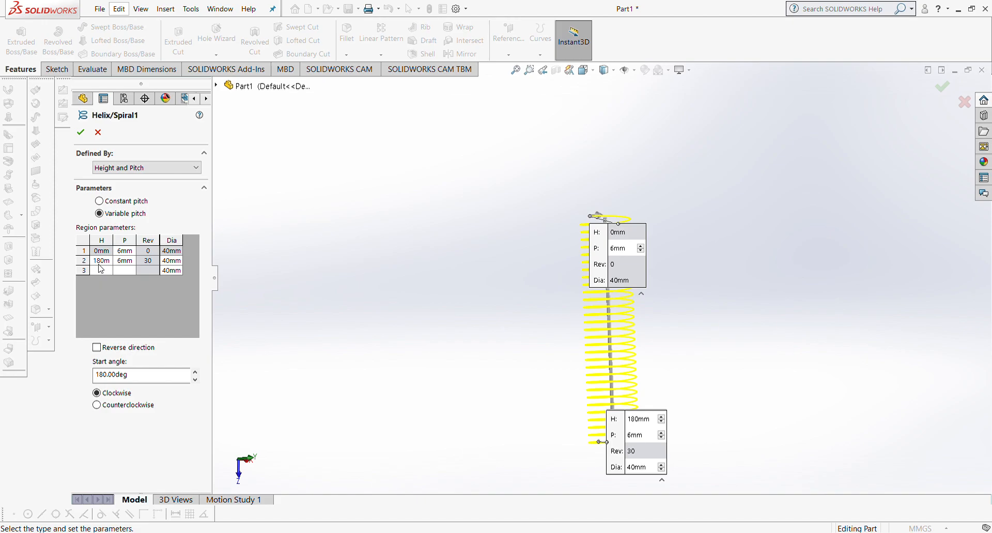
click(130, 252)
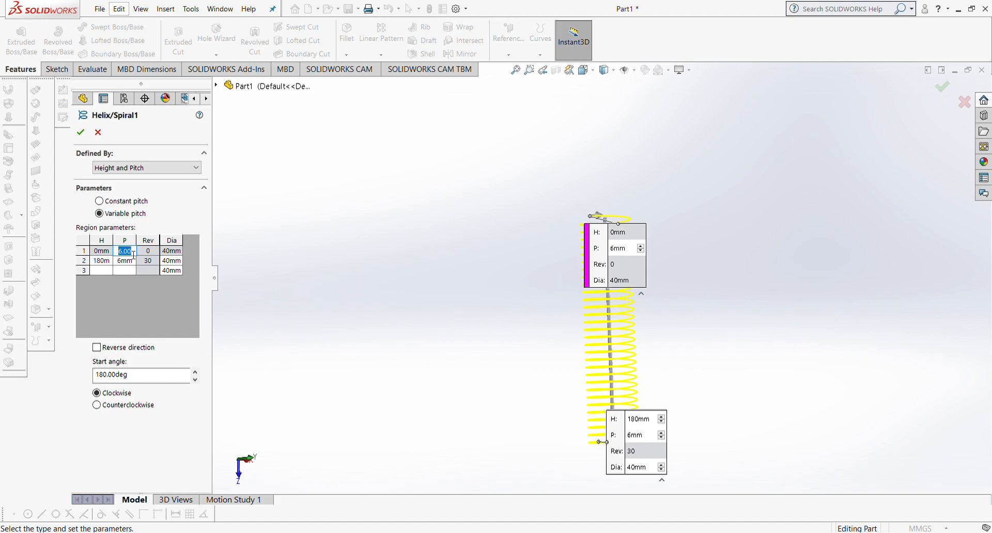
text(4)
Set the second helix region to a height of 1 mm and a pitch of 4 mm
click(124, 263)
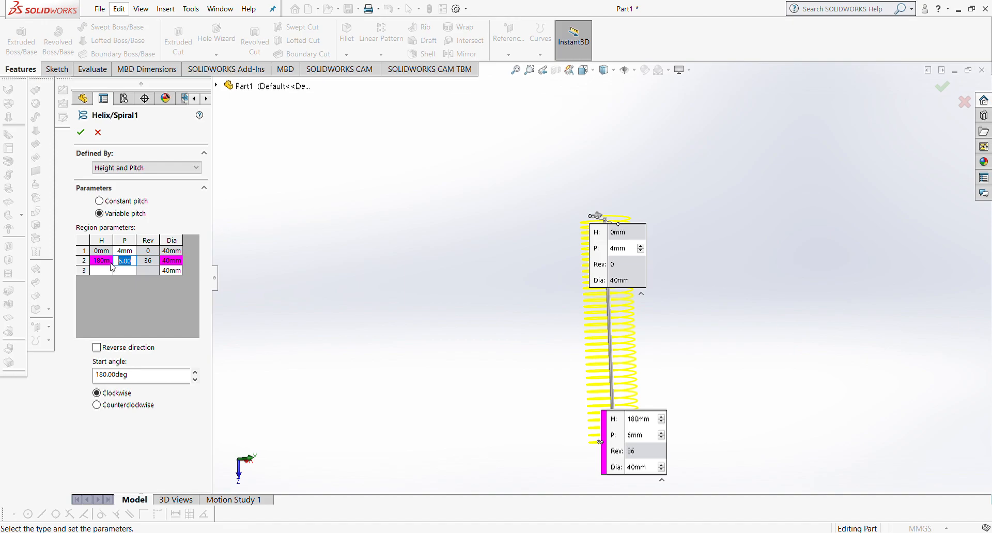
text(1)
click(105, 268)
click(106, 262)
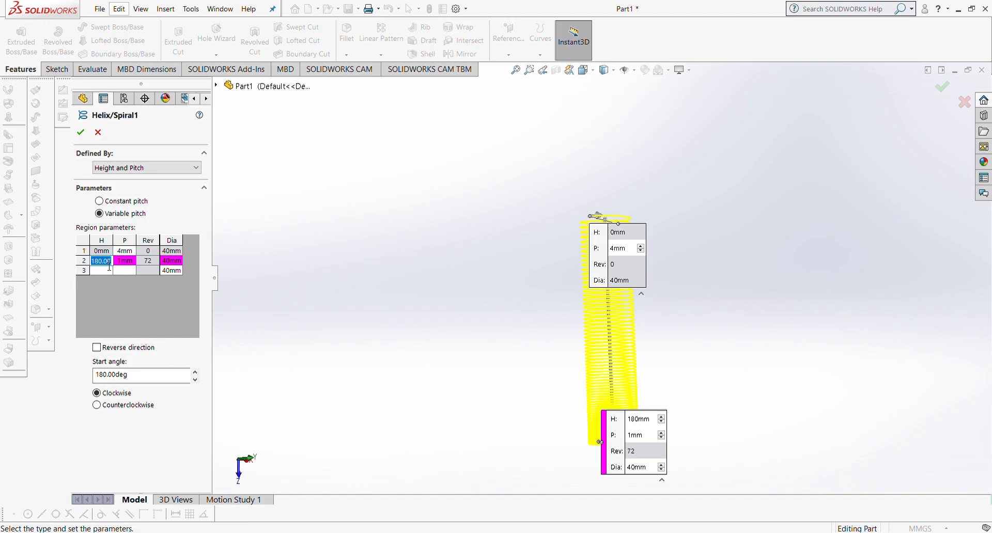
text(1)
key(Tab)
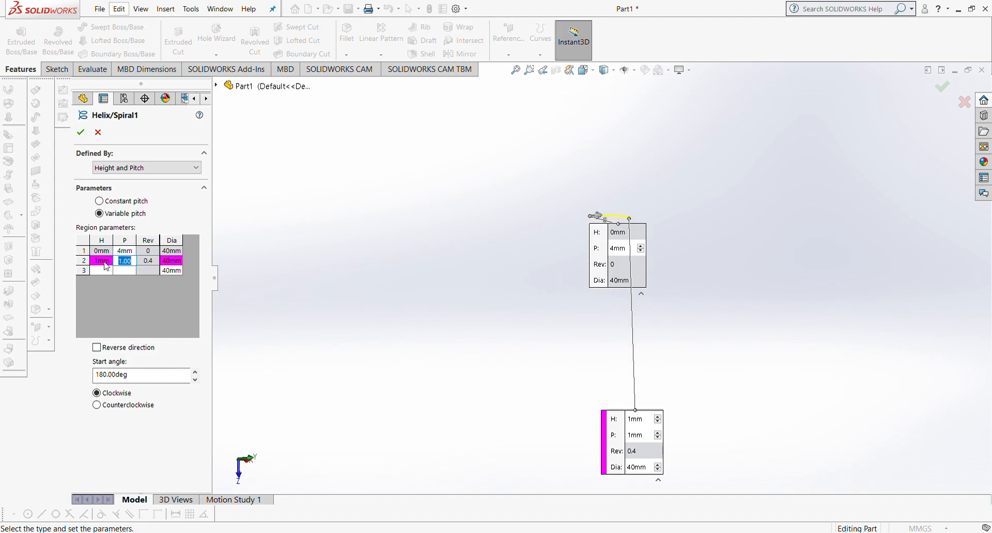
text(4)
key(Tab)
Add a third helix region at 2 mm height with a 4 mm pitch
click(107, 271)
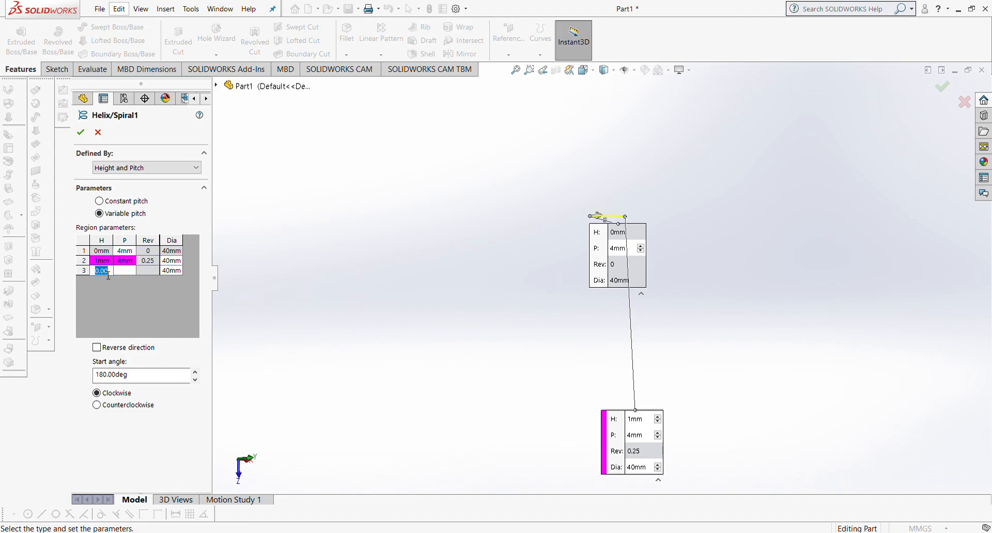
text(2)
key(Tab)
text(4)
key(Tab)
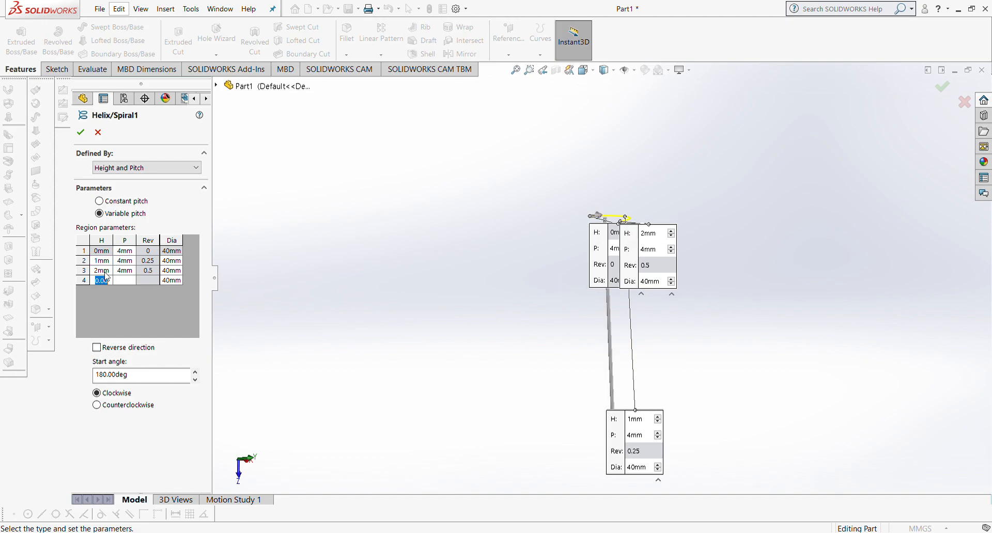
Add fourth and fifth helix regions at heights of 3 mm and 4 mm, both with a 6 mm pitch
text(3)
key(Tab)
text(6)
key(Tab)
text(4)
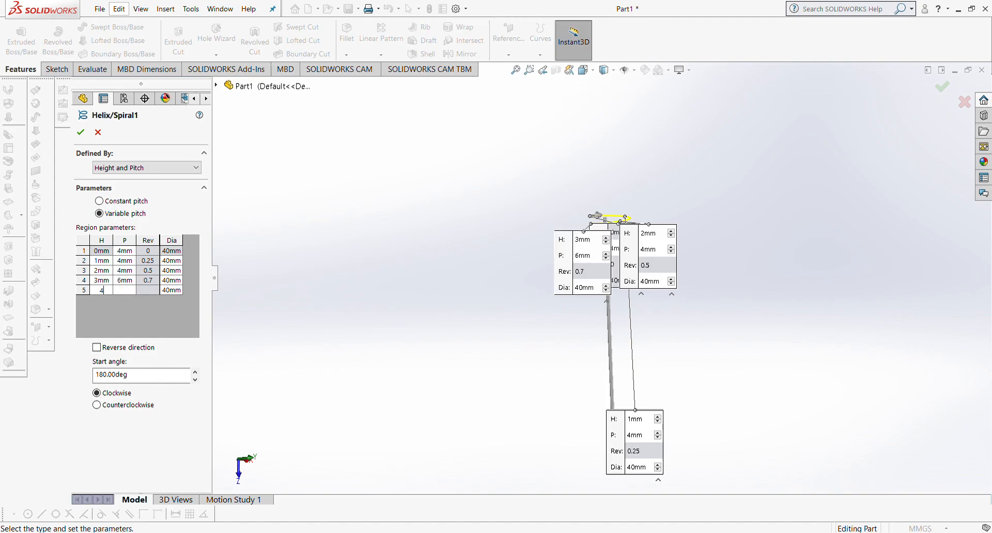
key(Tab)
text(6)
key(Tab)
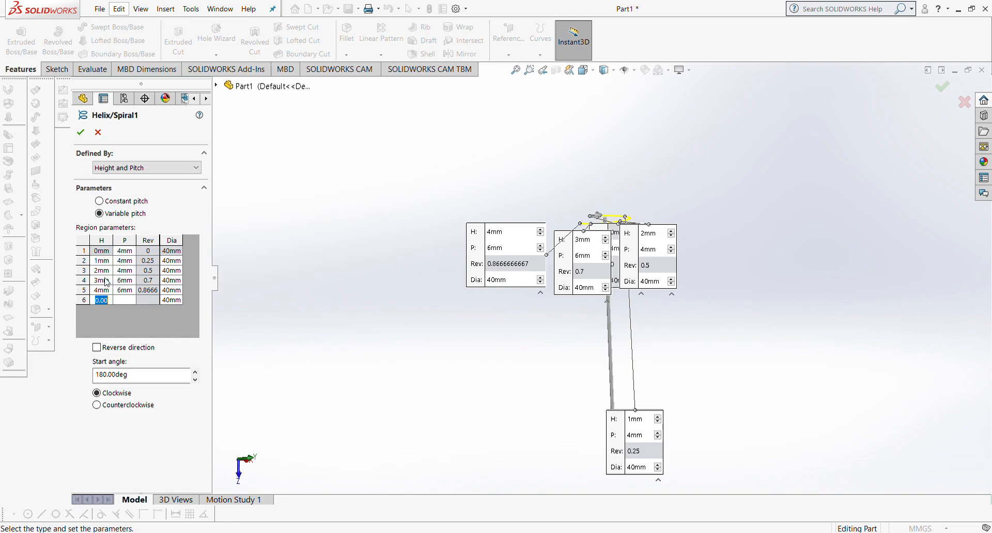
Add a sixth helix region at 178 mm height with a 4 mm pitch
text(178)
key(Tab)
text(4)
key(Return)
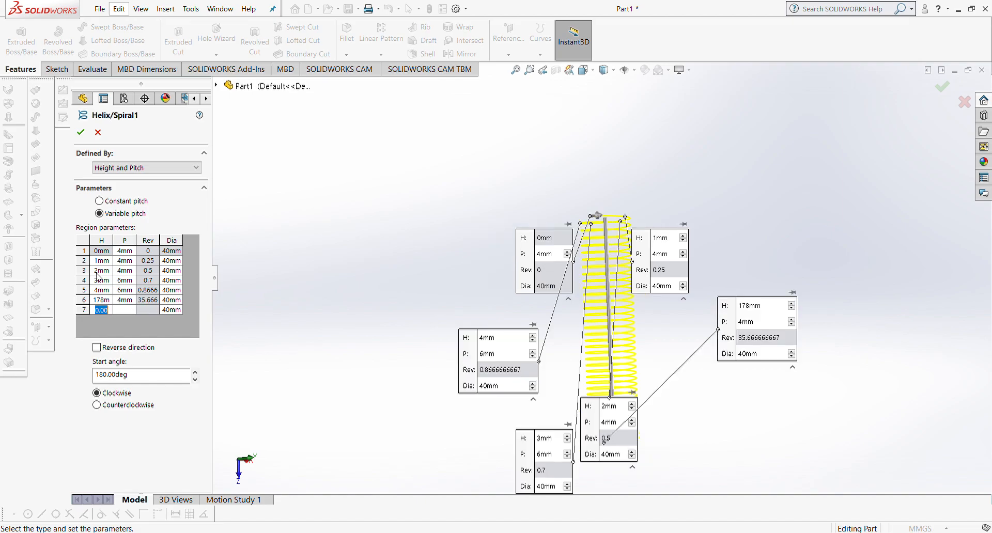
Add a seventh helix region at 179 mm height with a 4 mm pitch
text(179)
key(Return)
text(4)
key(Return)
Add an eighth helix region at 180 mm height with a 4 mm pitch and accept the helix definition
text(180)
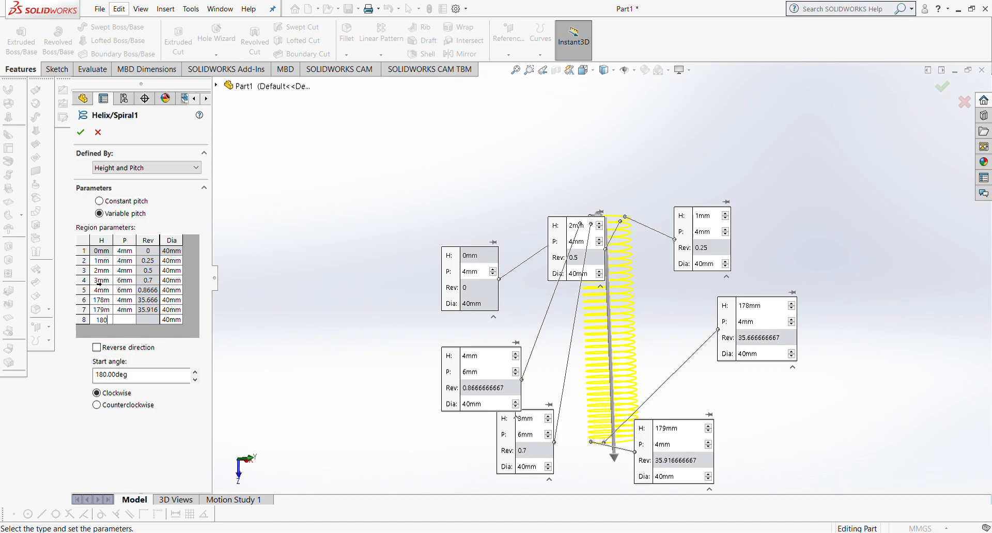
key(Return)
text(4)
key(Return)
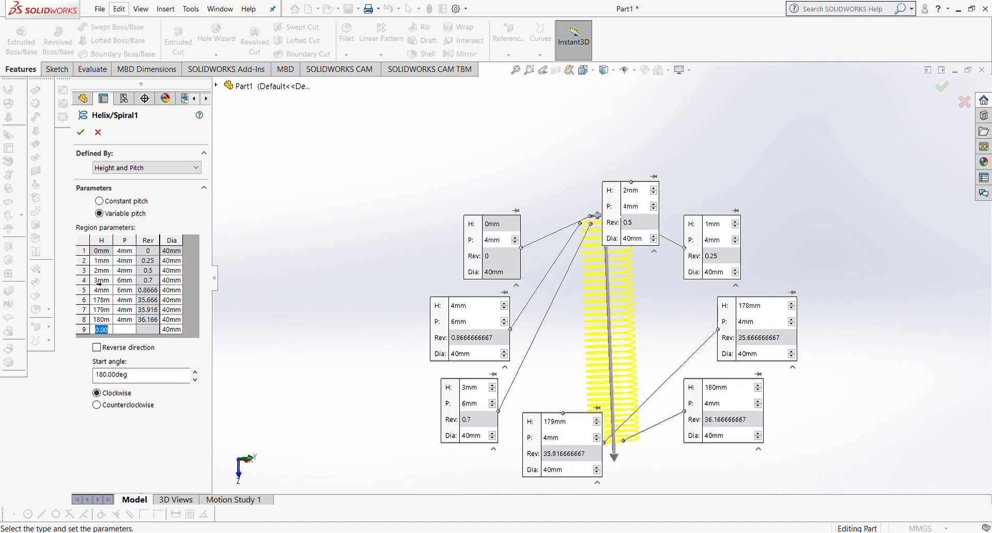
click(85, 139)
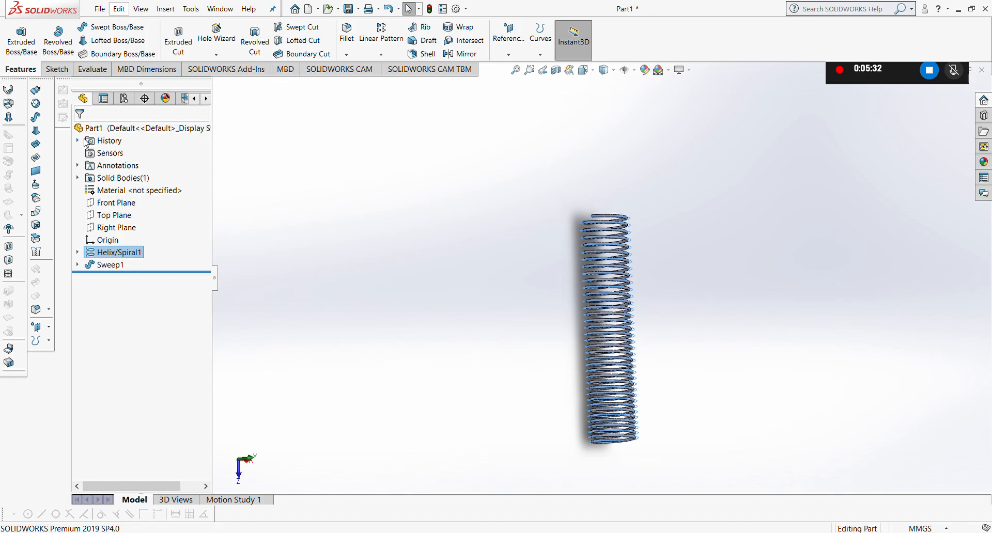
Examine the rebuilt spring and its helix path, including the coil spacing near the upper end
middle_drag(517, 242, 621, 284)
scroll(621, 287, down, 3)
scroll(622, 287, up, 4)
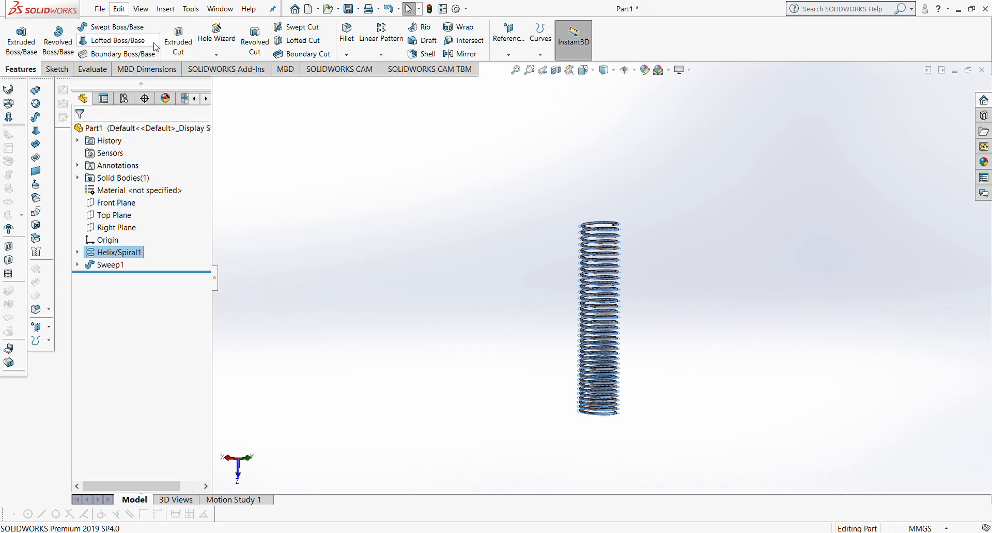
click(594, 259)
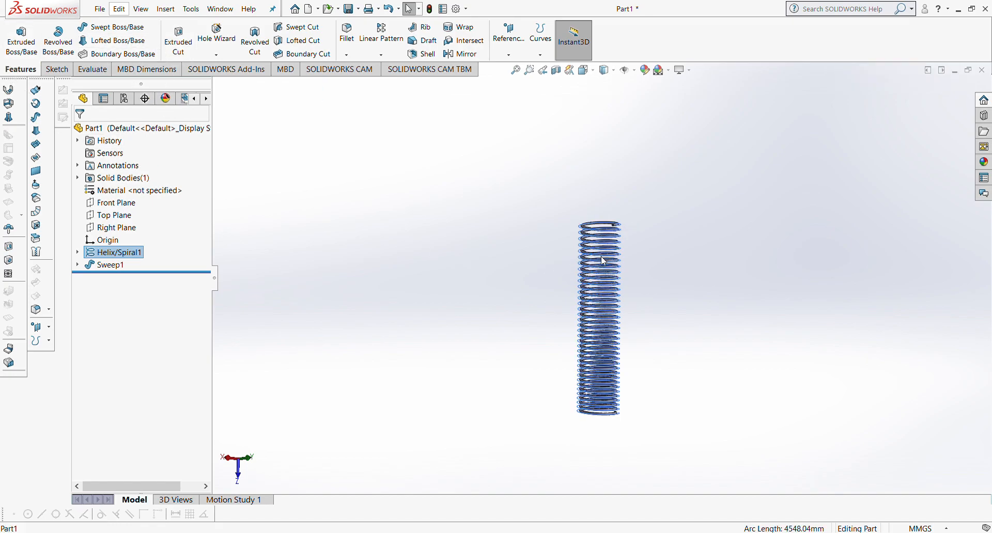
click(588, 230)
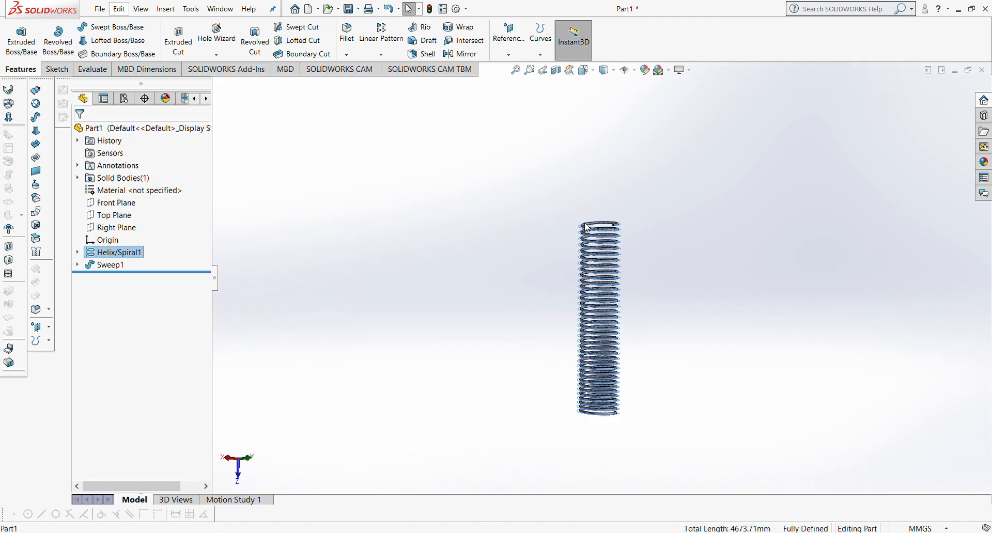
click(552, 241)
scroll(594, 242, down, 5)
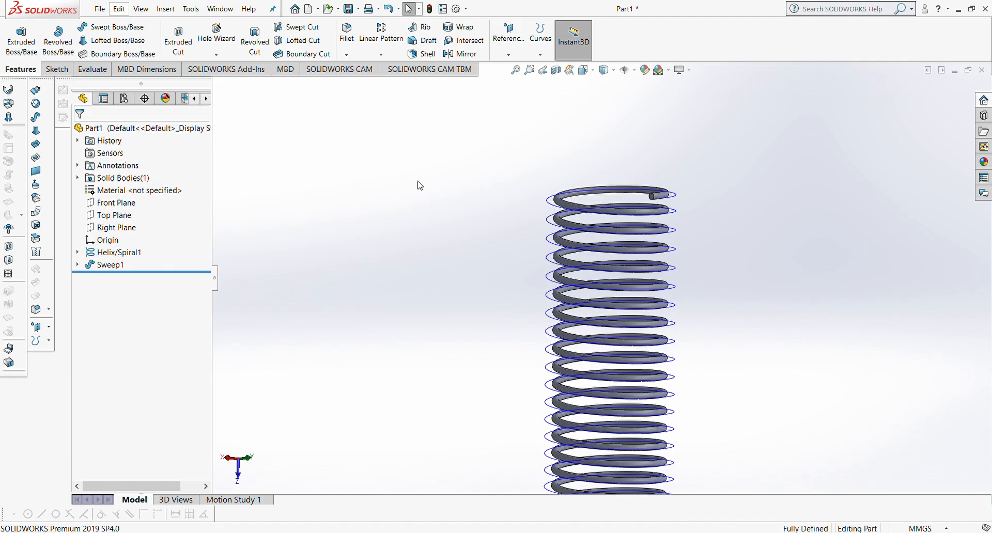
click(106, 252)
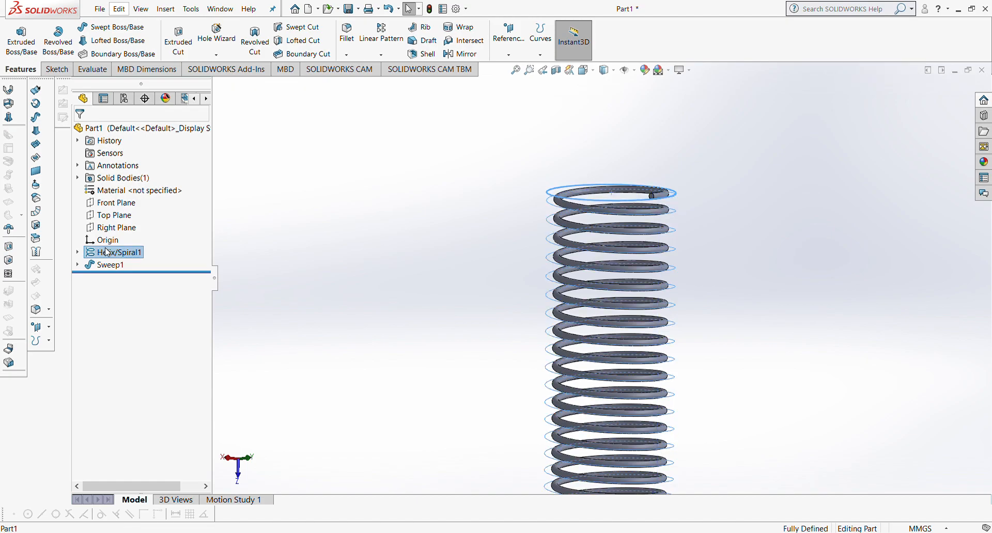
click(275, 230)
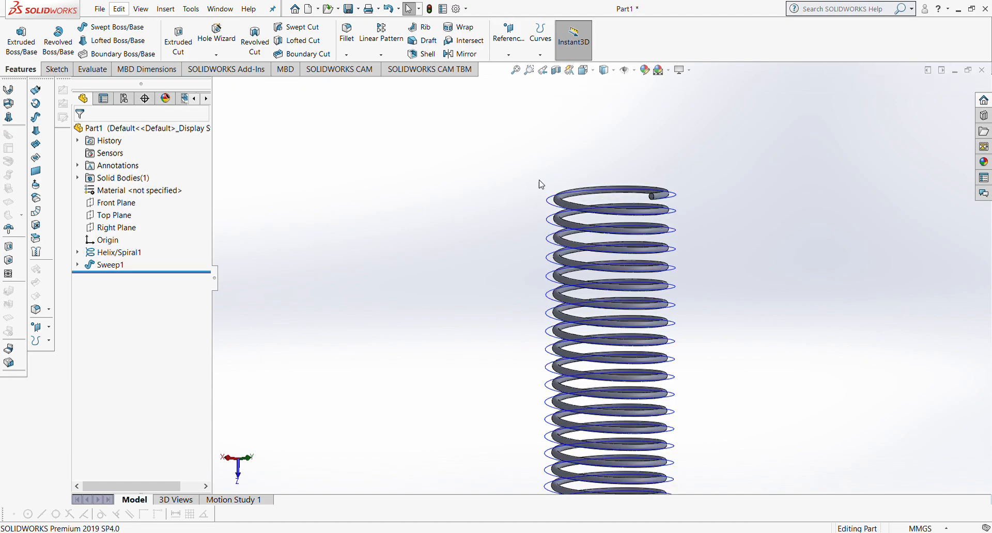
Apply a dark magenta colour to the Sweep1 feature and hide the helix curve and other reference items
click(661, 200)
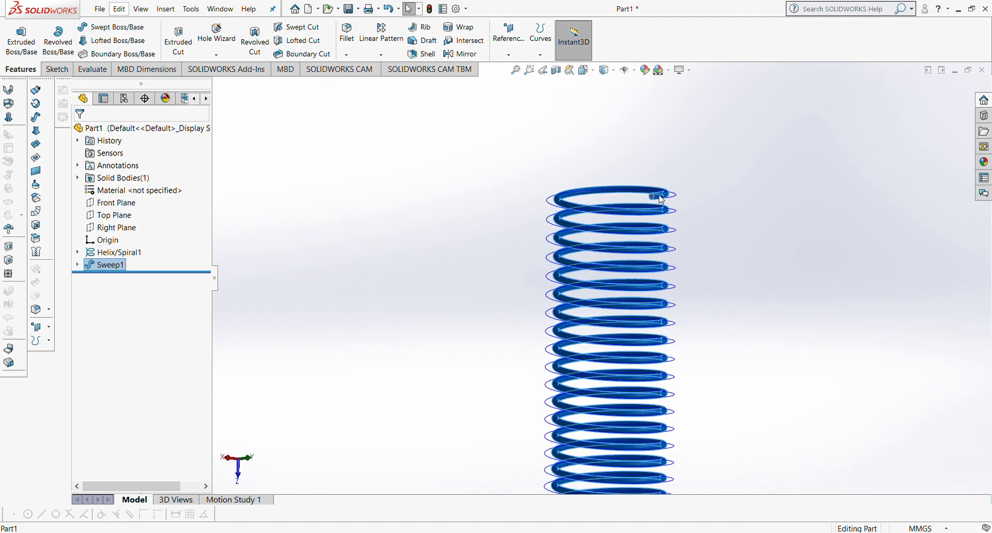
click(753, 214)
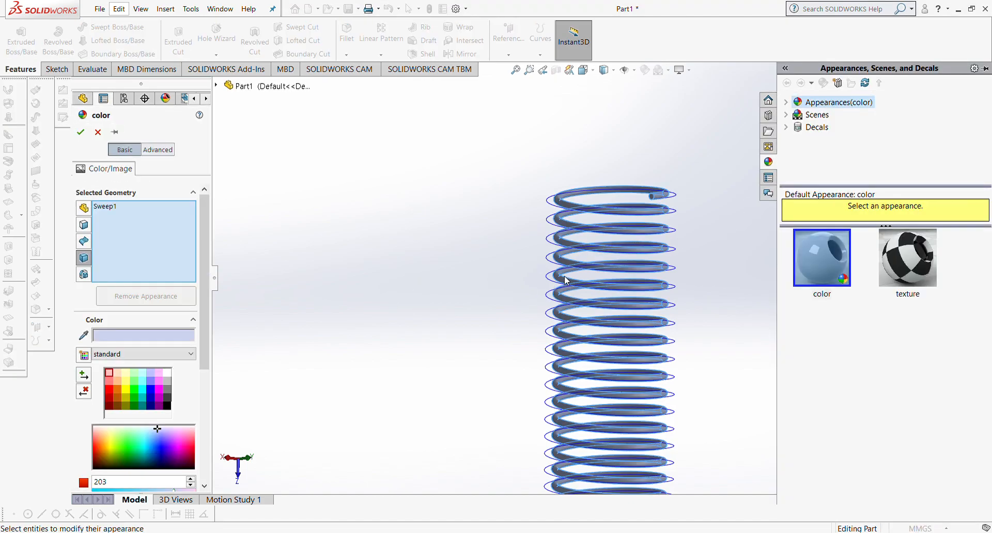
click(159, 397)
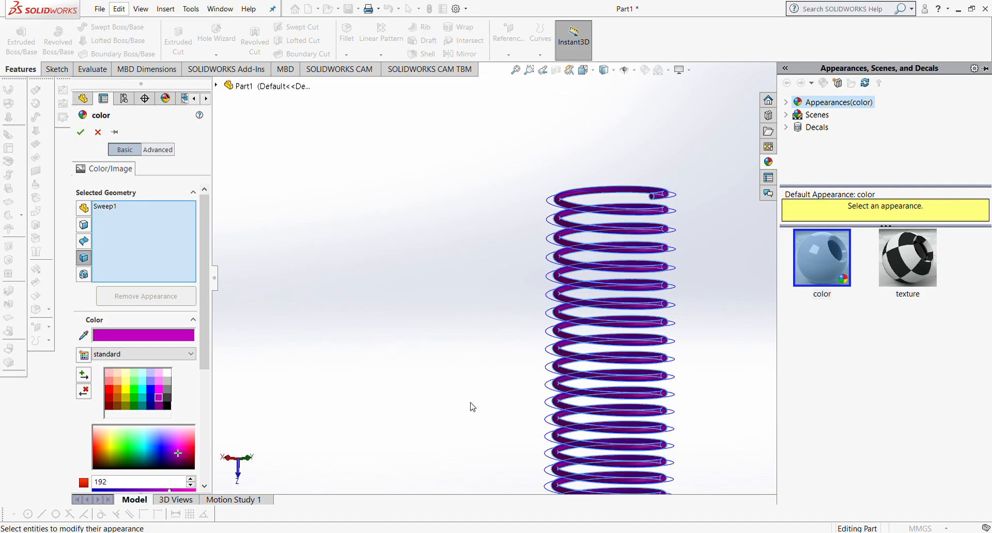
scroll(611, 385, down, 2)
scroll(611, 385, up, 5)
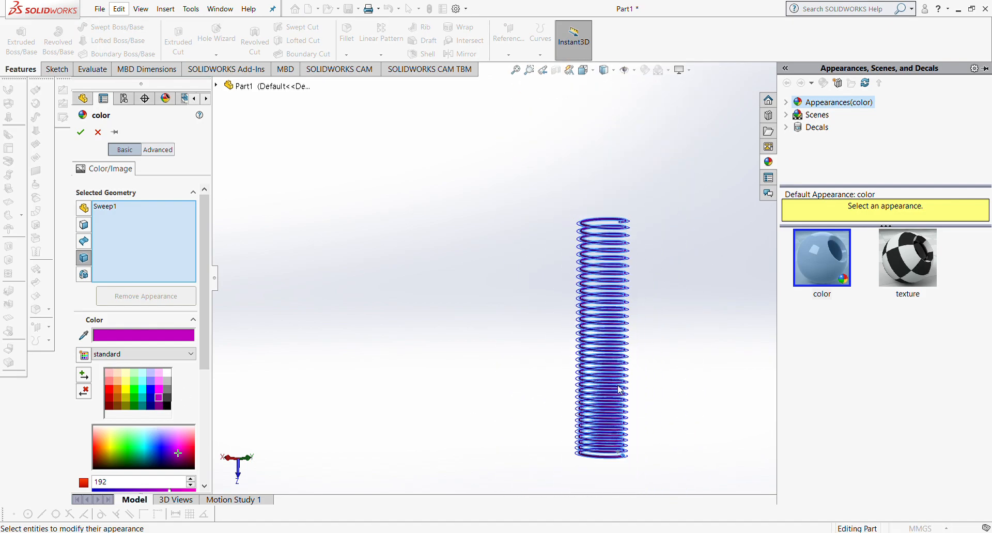
scroll(626, 412, down, 2)
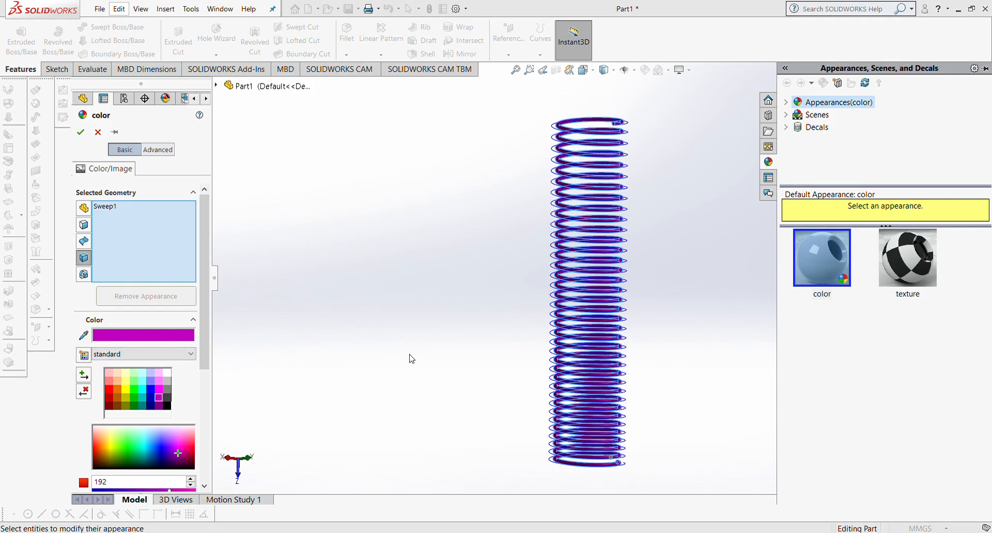
click(81, 131)
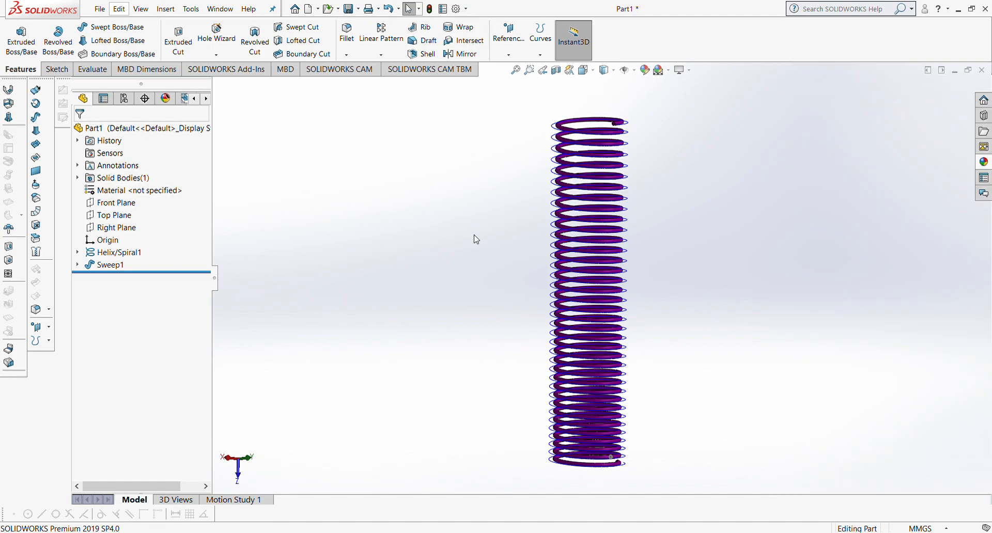
click(628, 69)
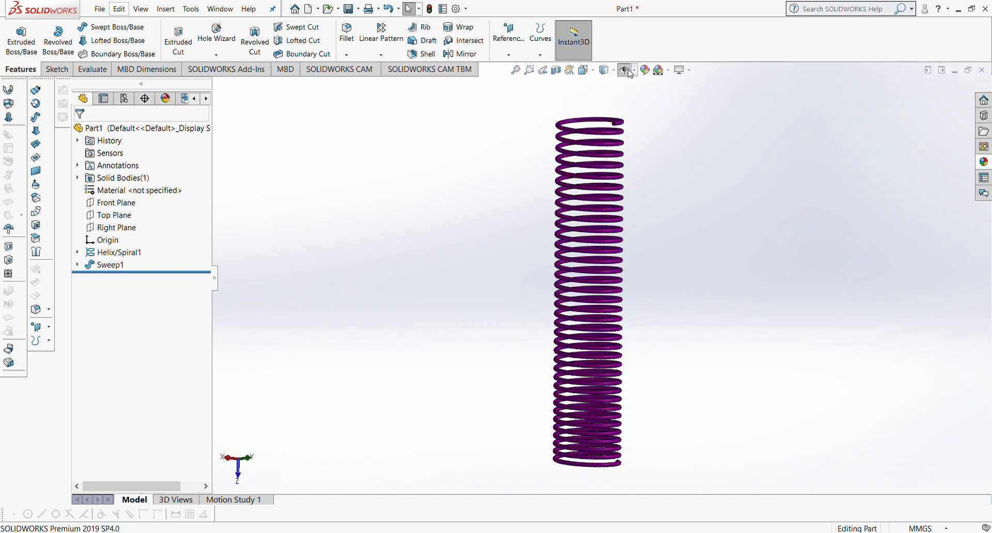
Inspect the coloured spring up close and from several angles
scroll(594, 227, up, 3)
scroll(594, 227, down, 3)
middle_drag(595, 228, 581, 268)
scroll(601, 304, down, 3)
scroll(593, 294, up, 2)
scroll(588, 277, down, 2)
scroll(578, 241, up, 3)
scroll(561, 190, down, 1)
scroll(561, 190, down, 1)
scroll(614, 231, up, 2)
middle_drag(613, 230, 715, 295)
middle_drag(512, 197, 483, 364)
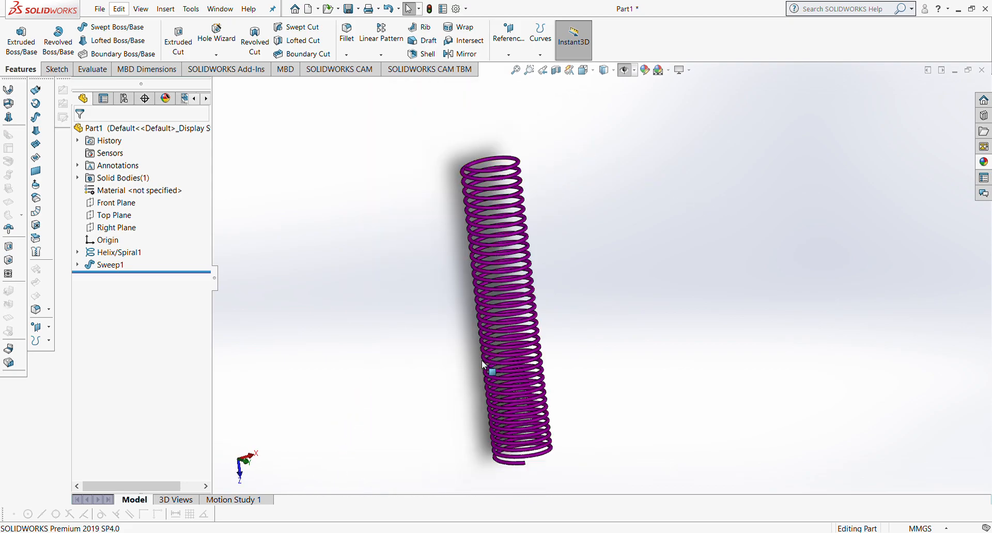